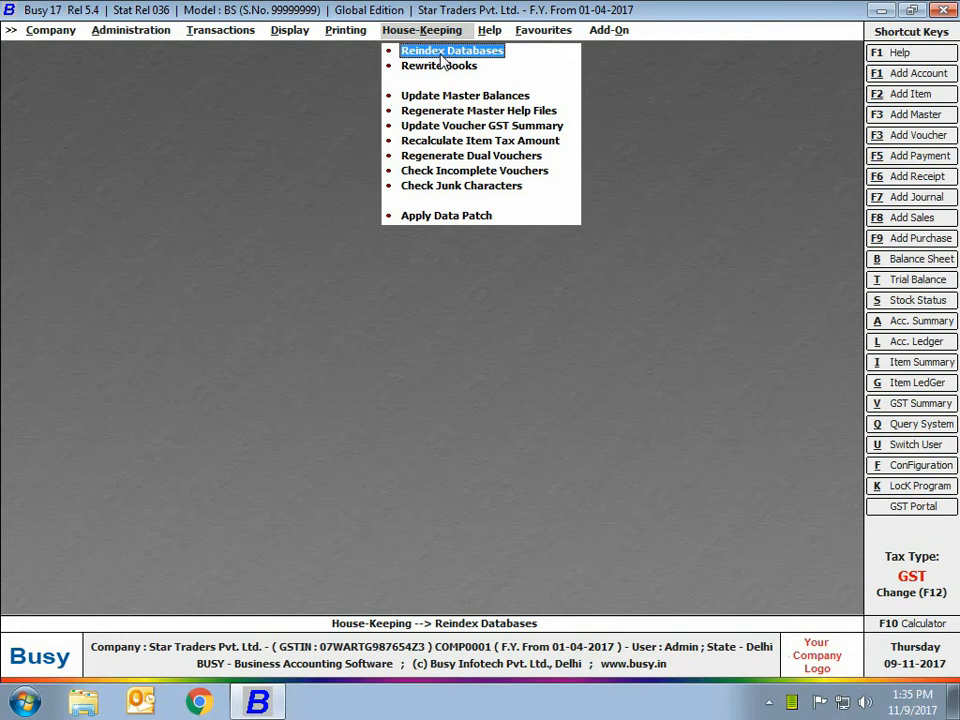
Start Reindex Databases, then cancel it at the backup warning.
key("Return")
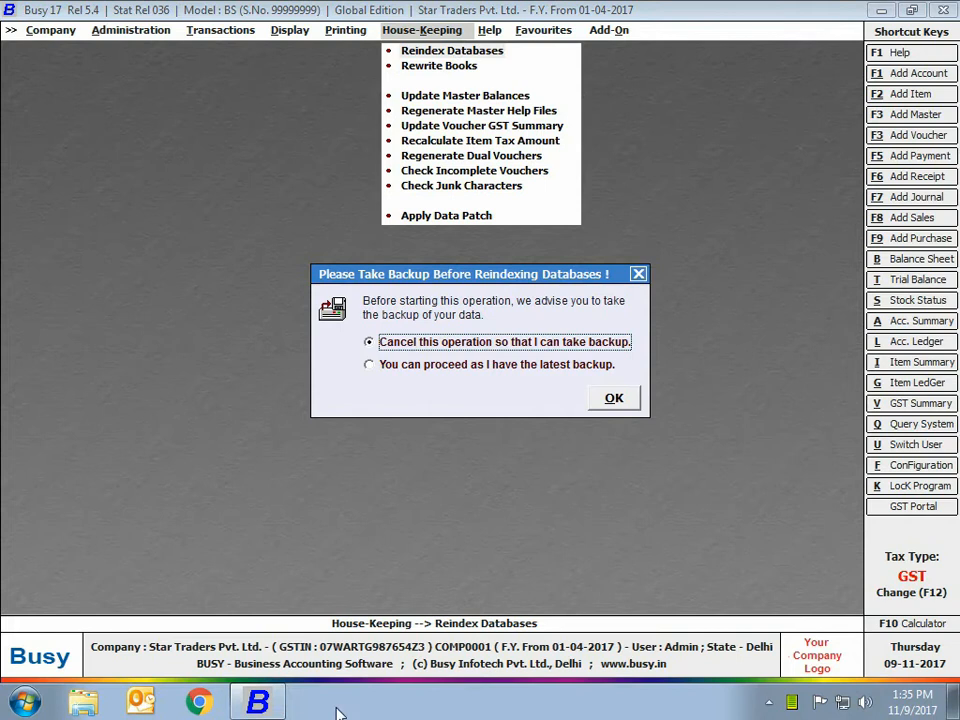
key("Escape")
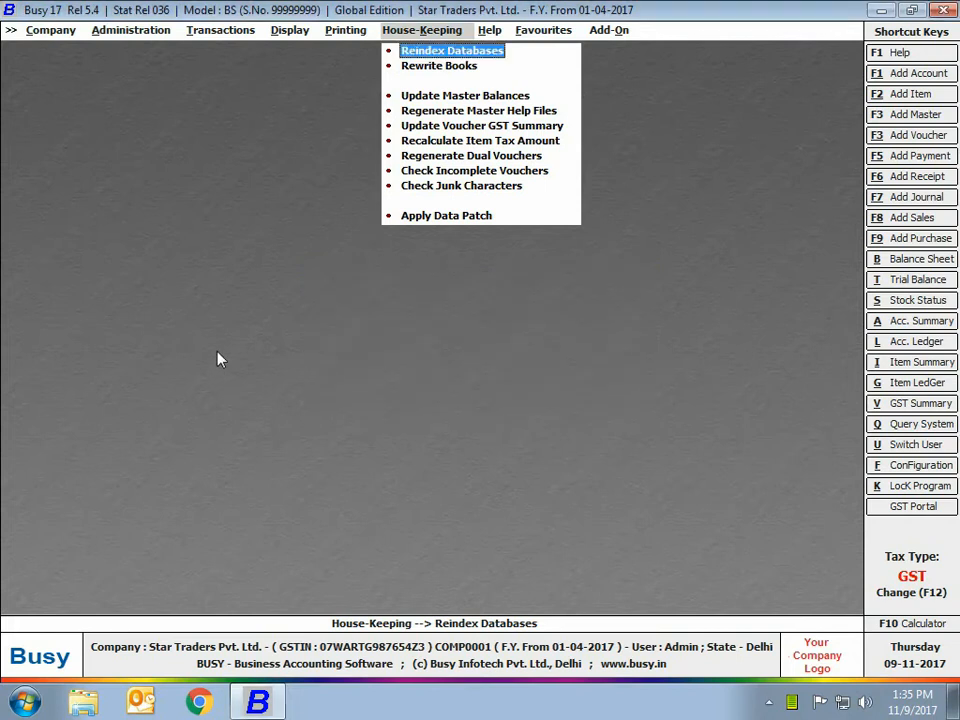
left_click(424, 67)
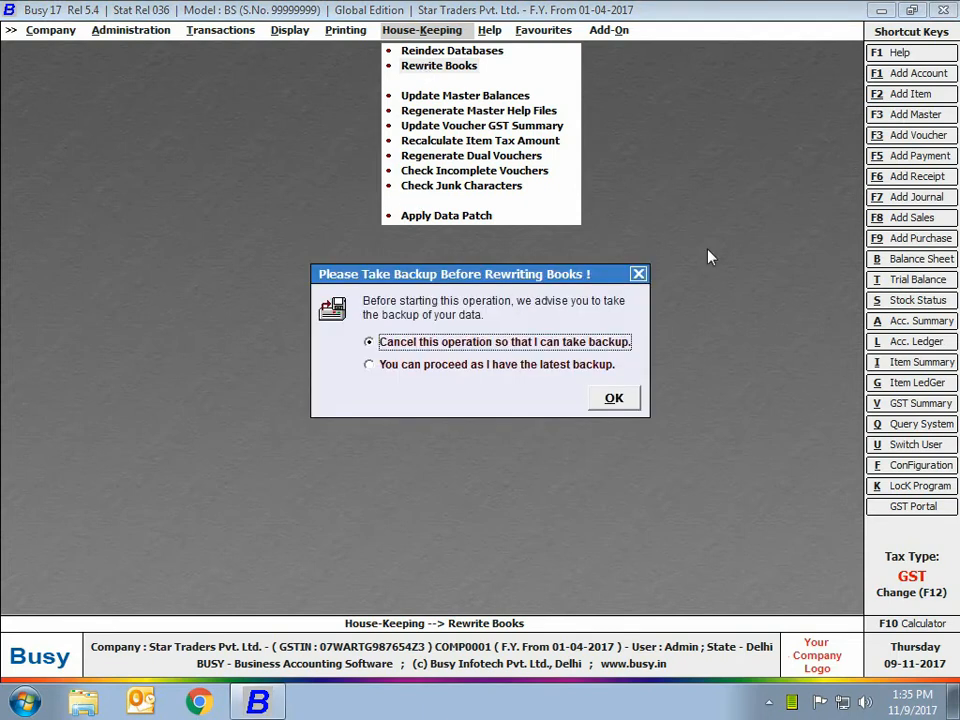
key("Escape")
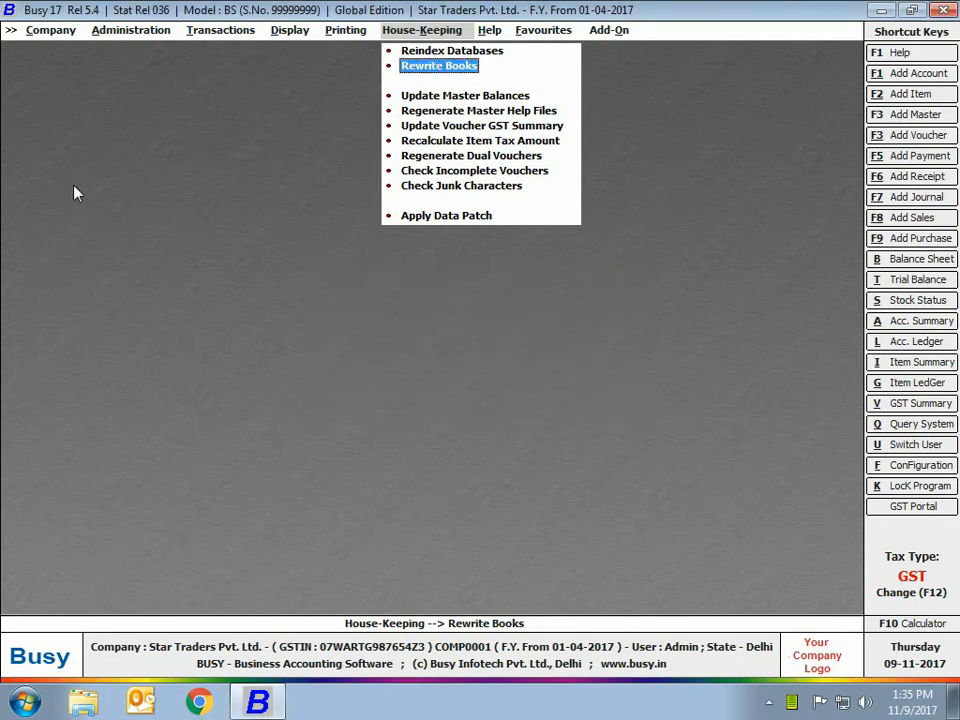
left_click(464, 100)
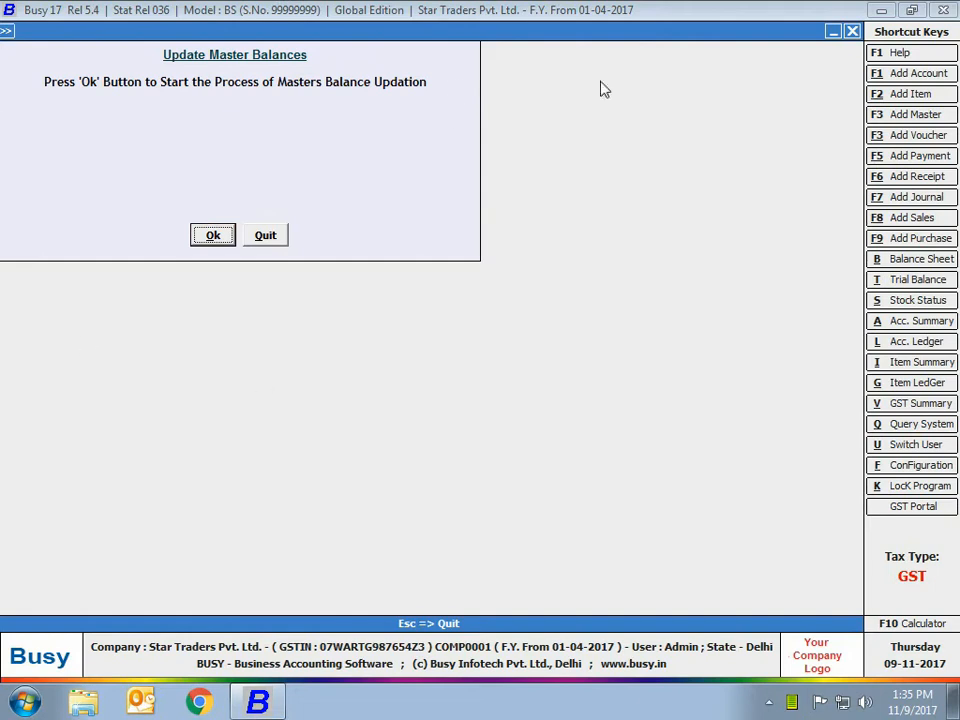
left_click(268, 236)
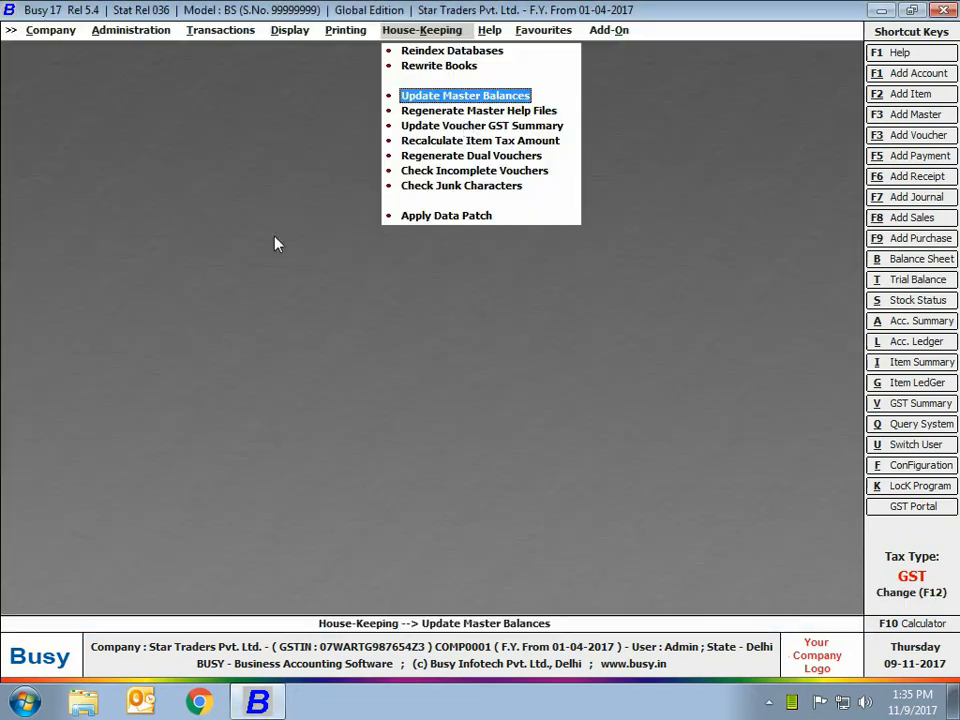
left_click(466, 126)
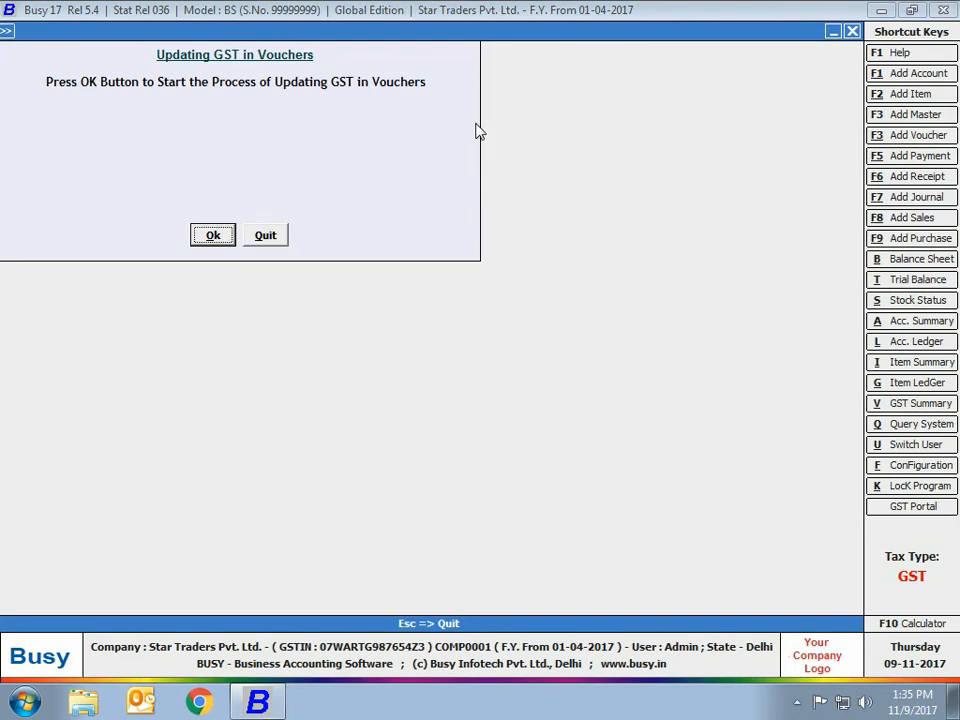
key("Escape")
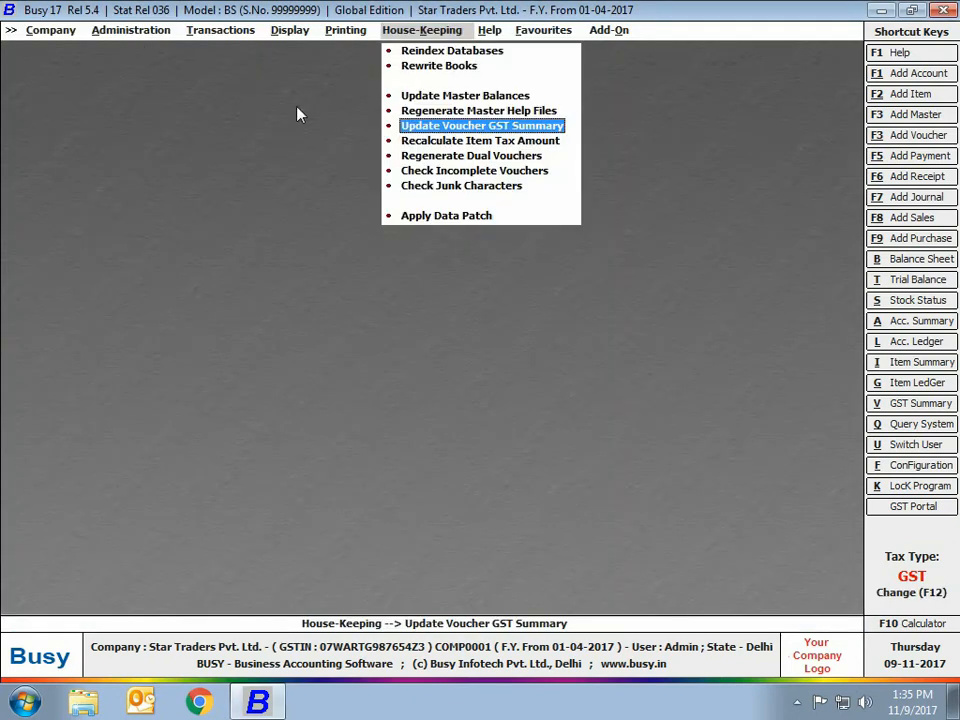
Preview Recalculate Item Tax Amount's selected-vouchers and date-range options, then quit without running.
left_click(470, 142)
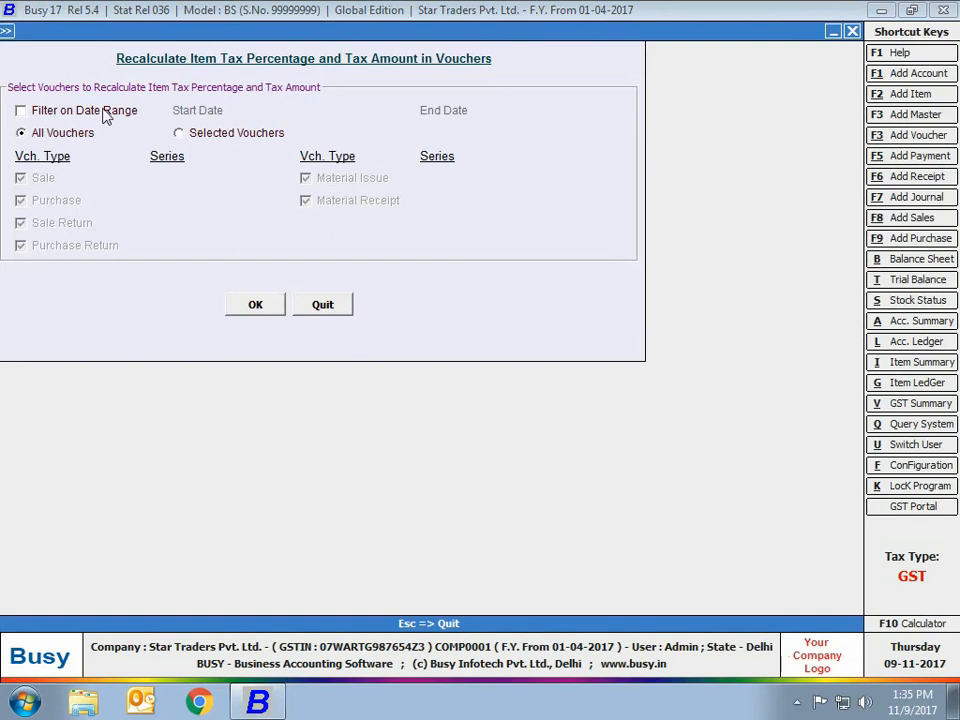
left_click(212, 142)
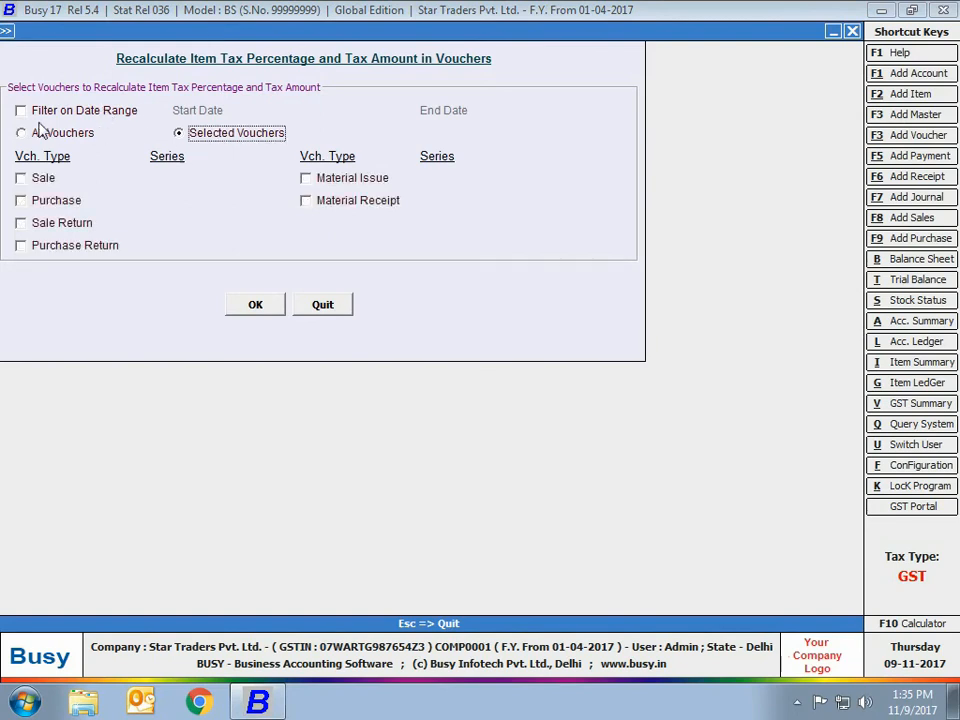
left_click(84, 112)
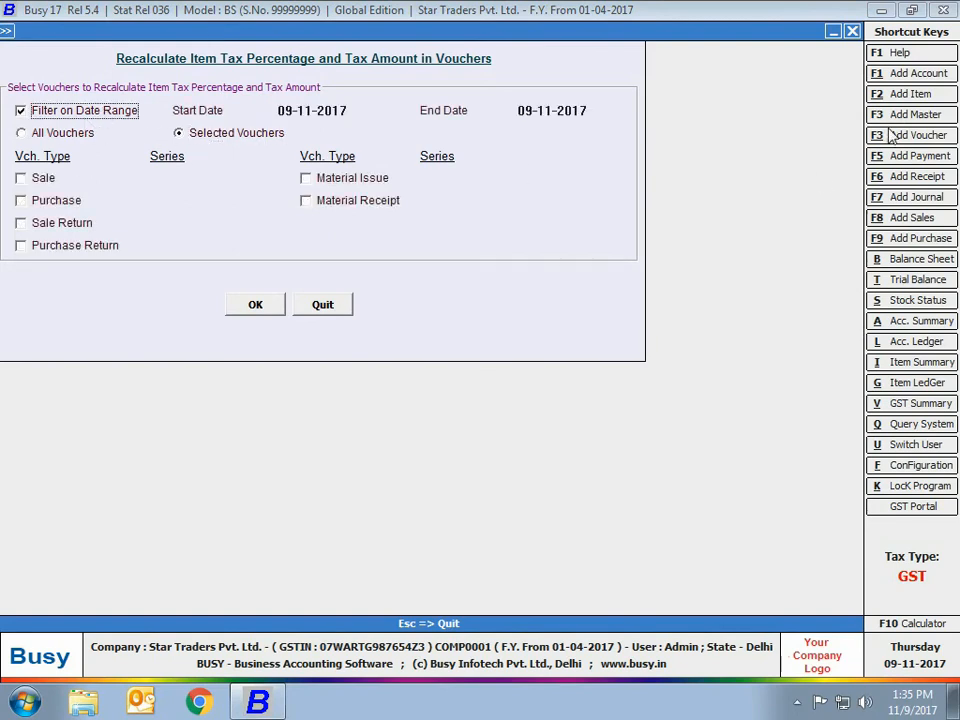
left_click(333, 301)
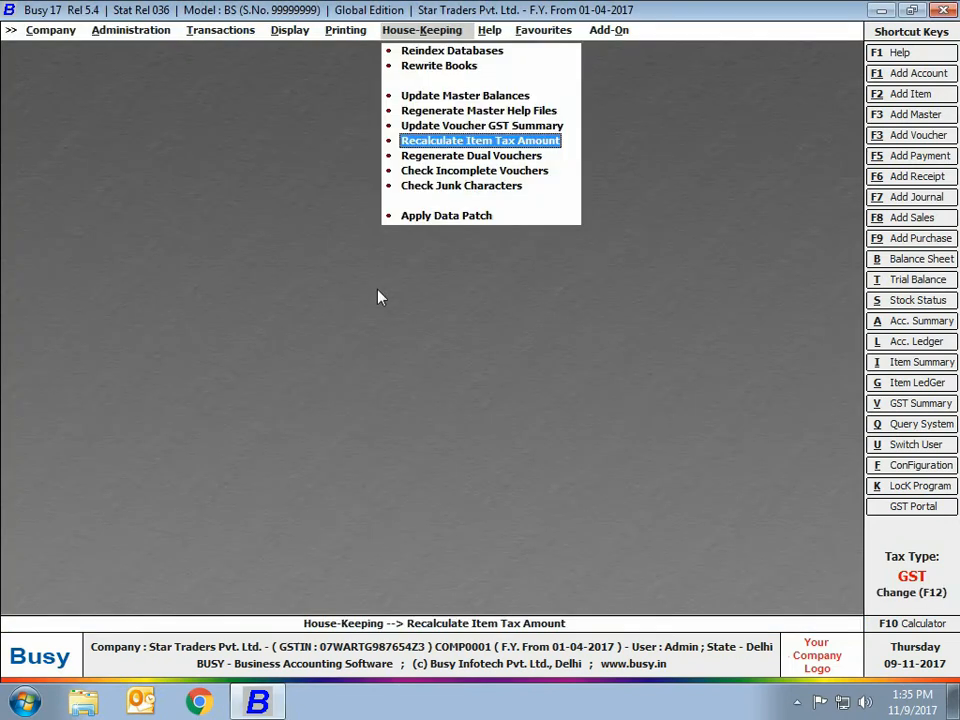
Cancel Regenerate Dual Vouchers and Check Junk Characters, then leave House-Keeping for Administration.
left_click(461, 157)
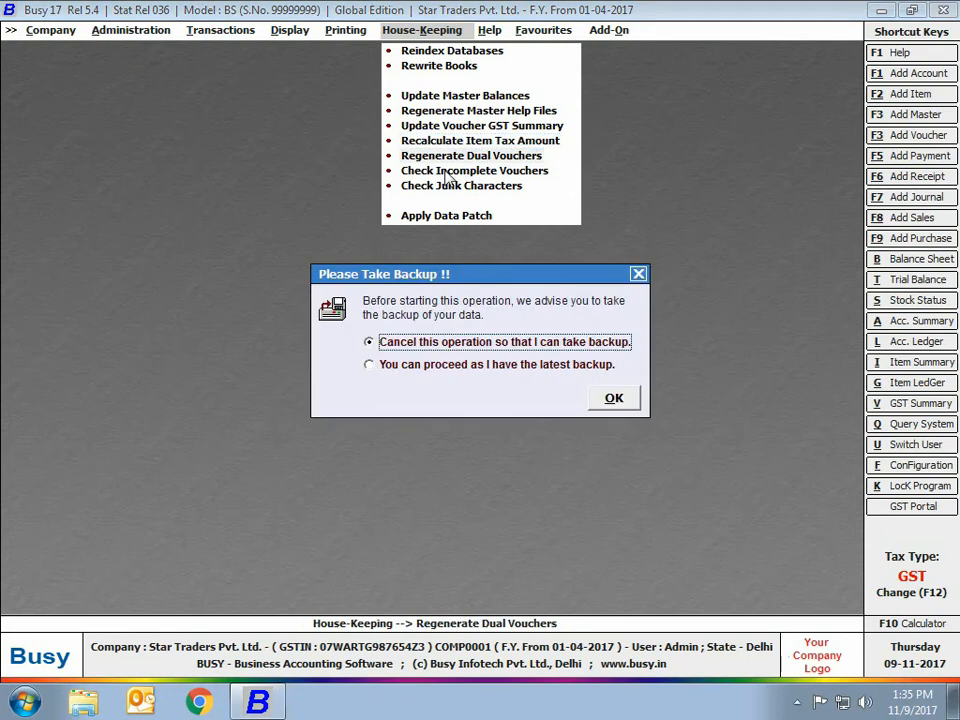
key("Escape")
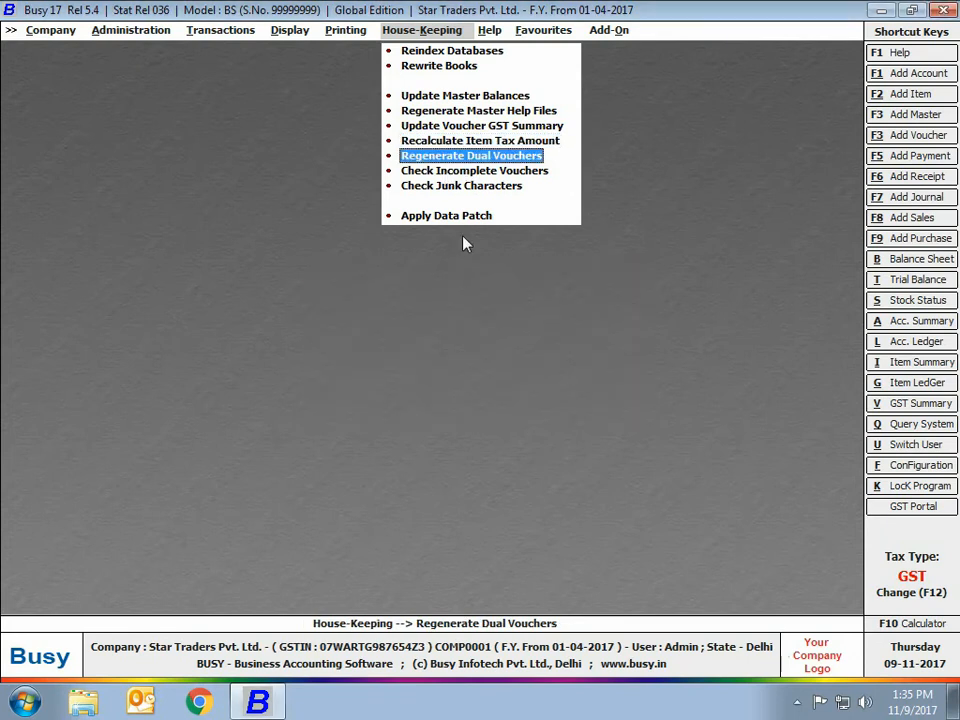
left_click(450, 186)
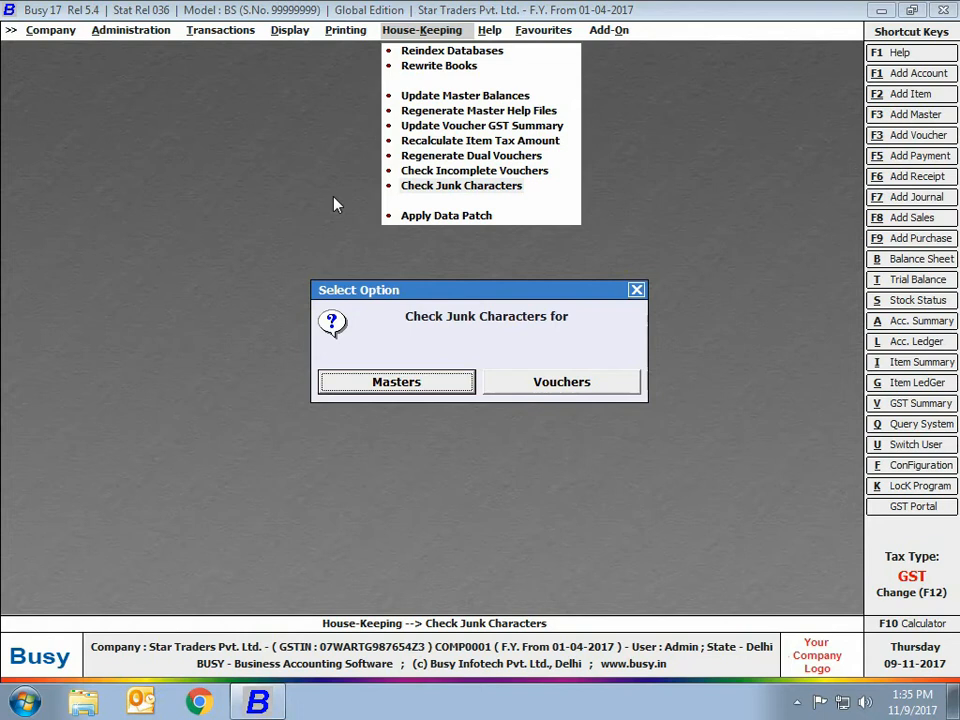
key("Escape")
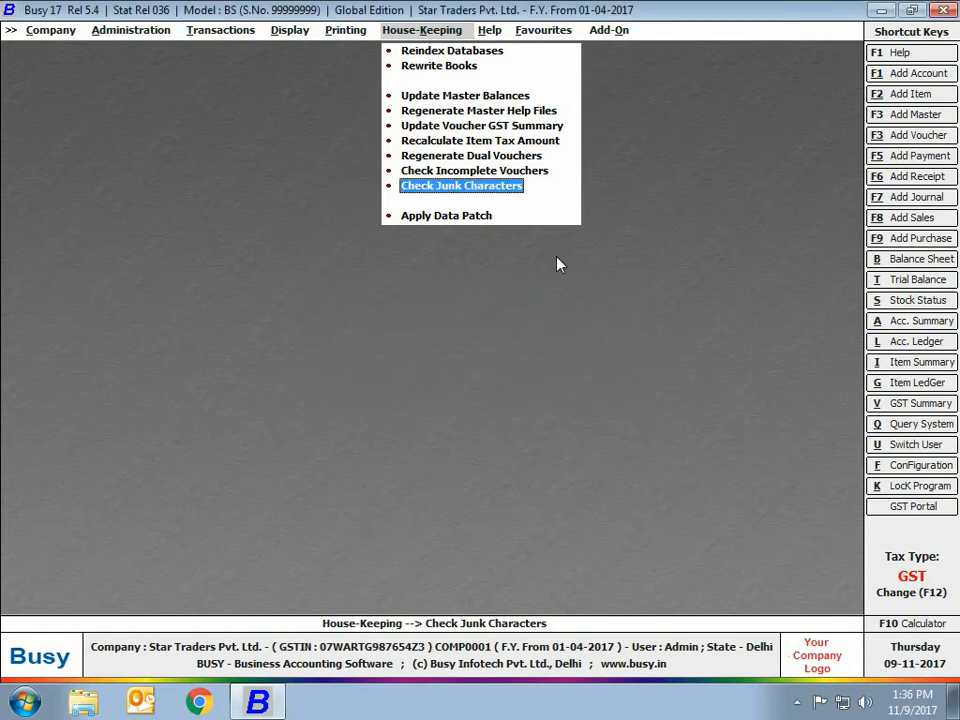
key("Escape")
left_click(135, 30)
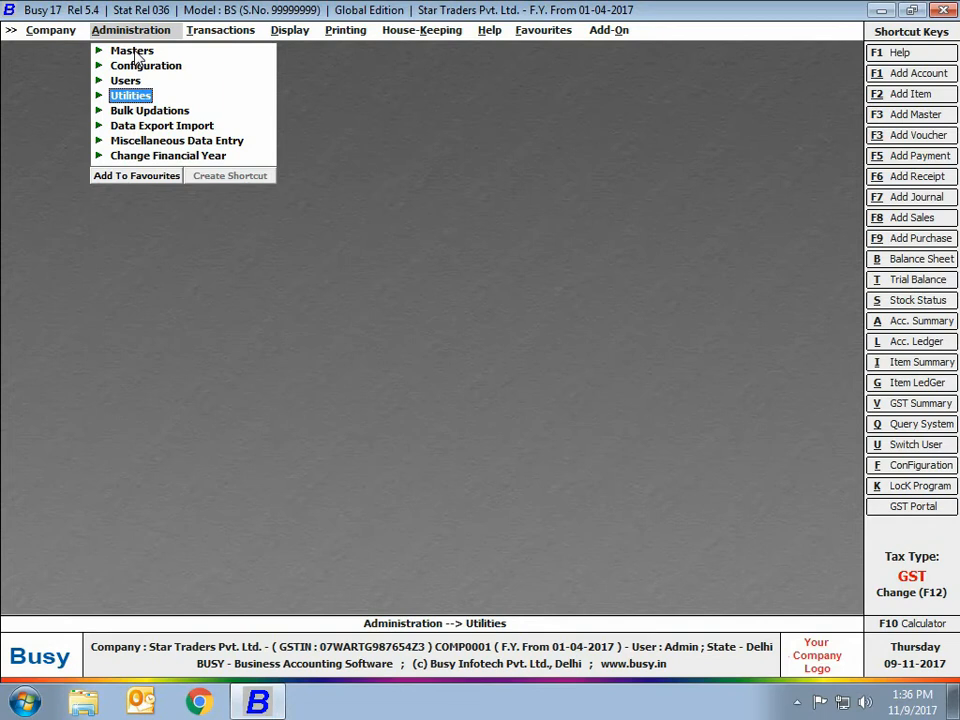
Set Full data freezing with Freeze Data Y and freezing date 31-07-2017.
left_click(112, 94)
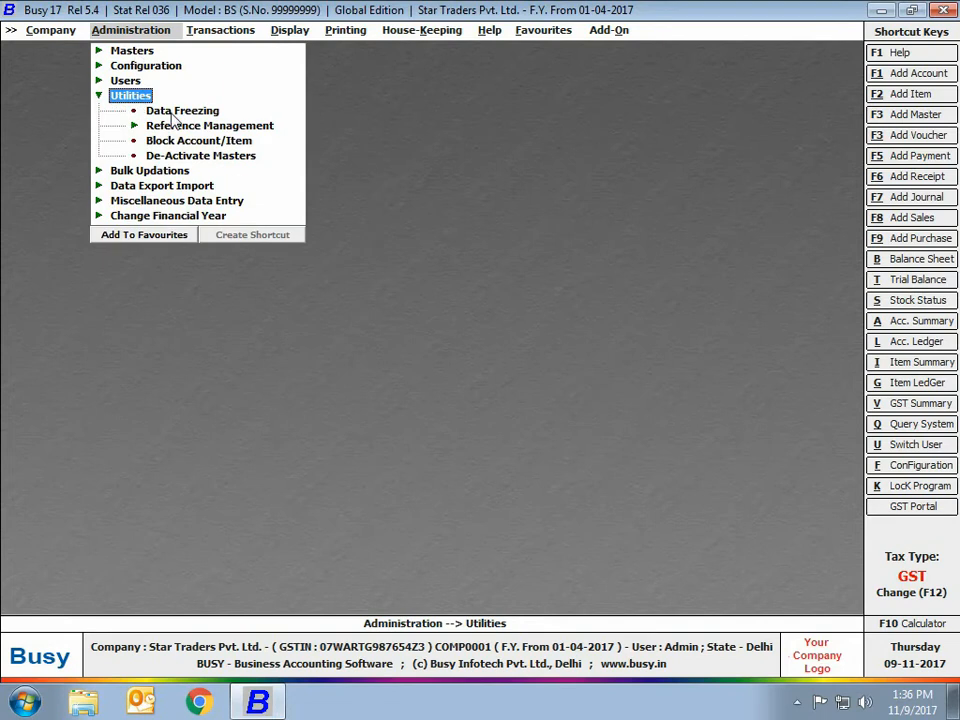
left_click(175, 112)
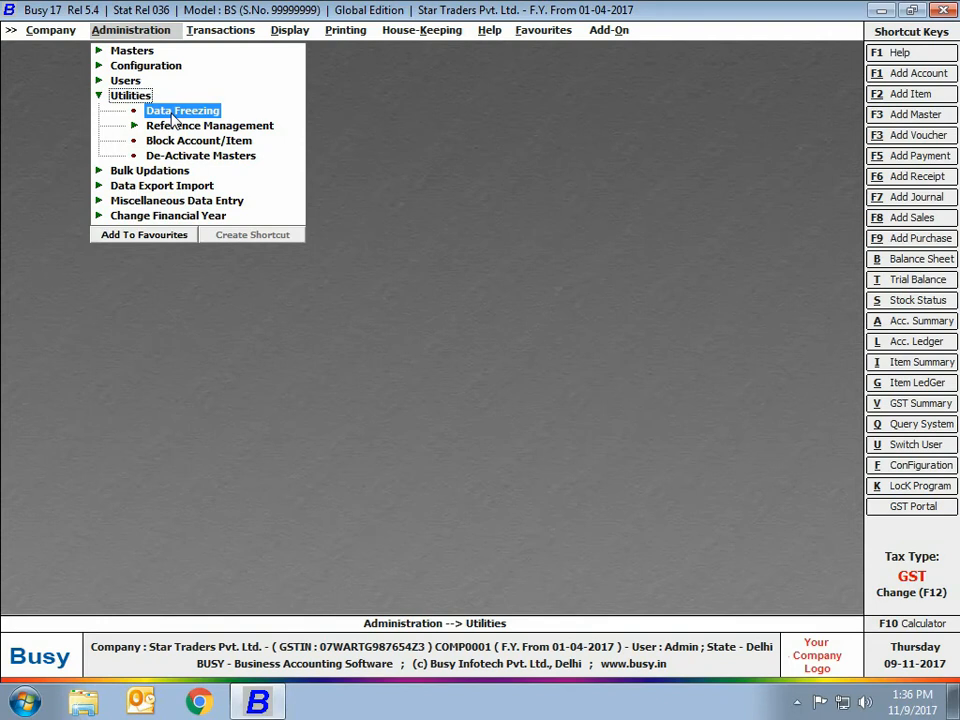
double_click(173, 116)
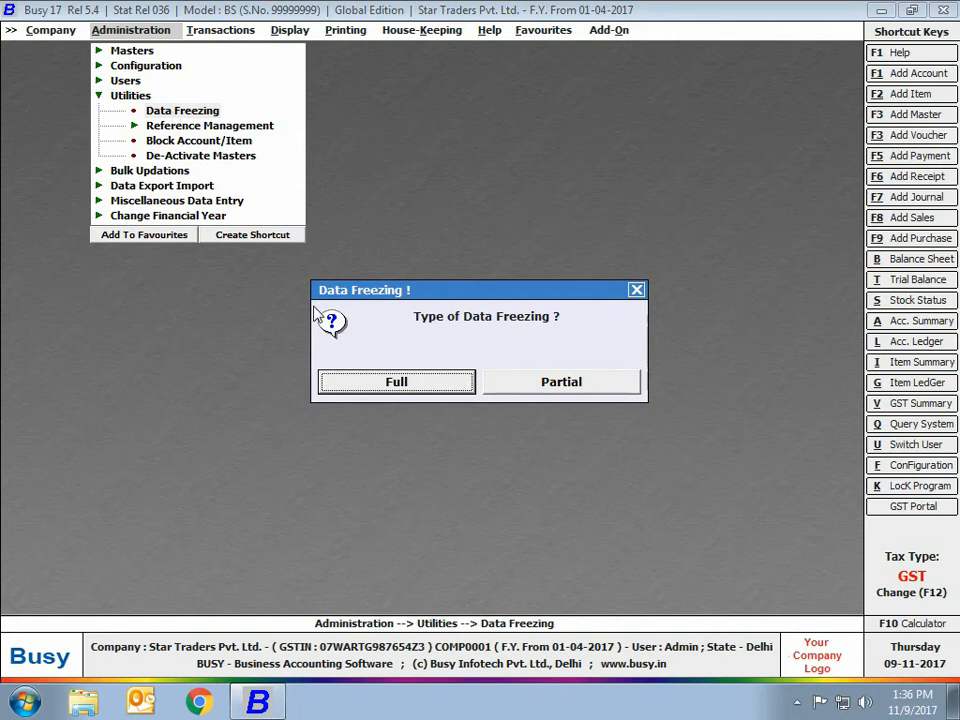
left_click(452, 387)
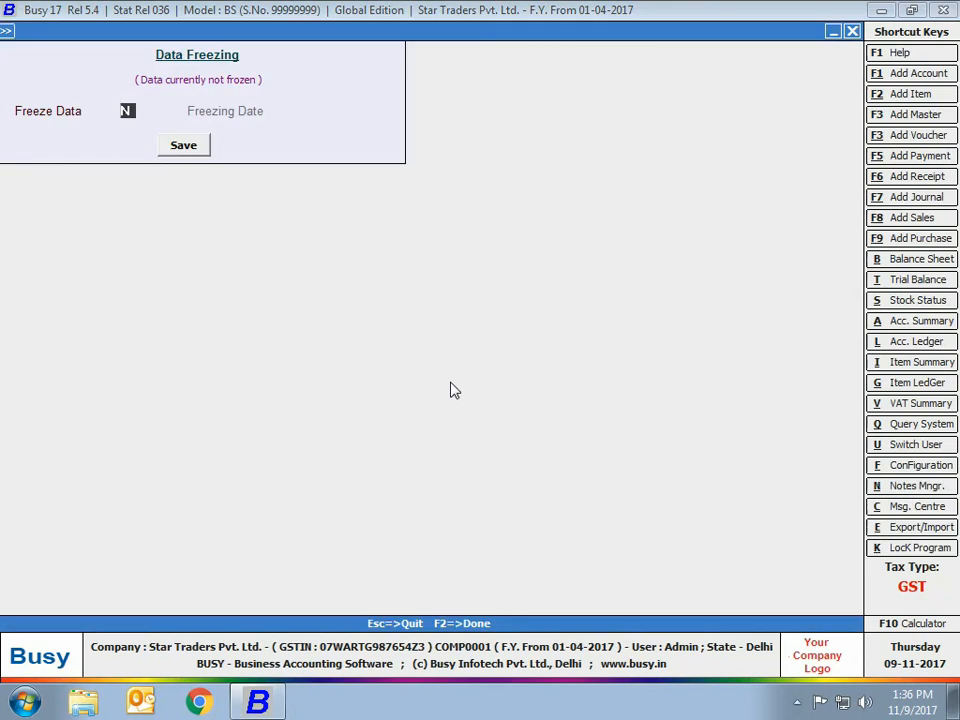
type("Y")
key("Return")
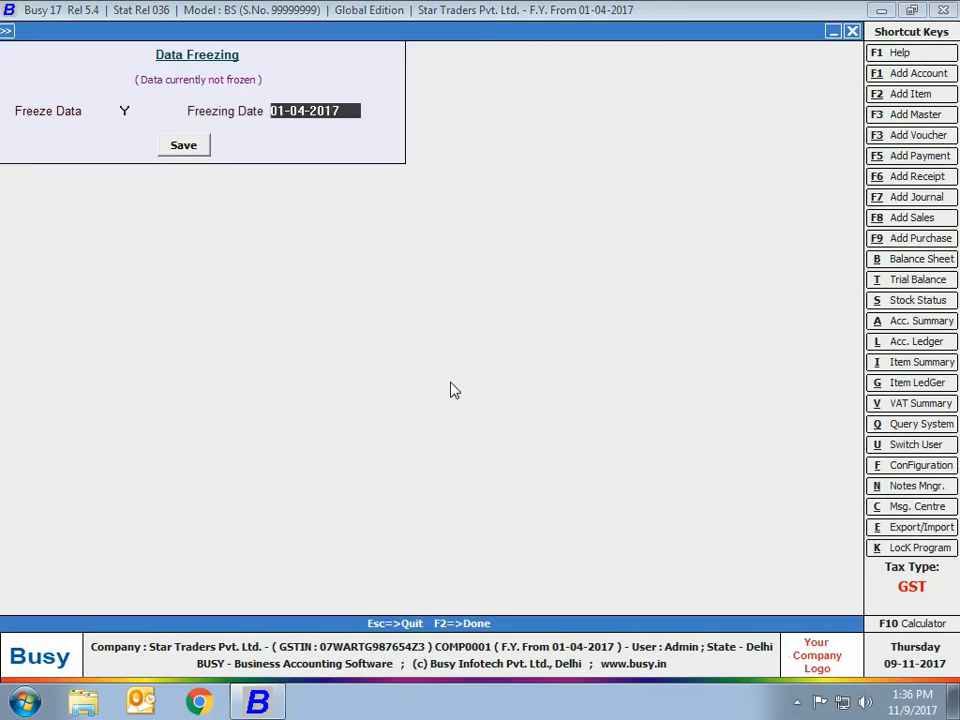
type("31-07-2017")
key("Return")
left_click(220, 30)
left_click(220, 51)
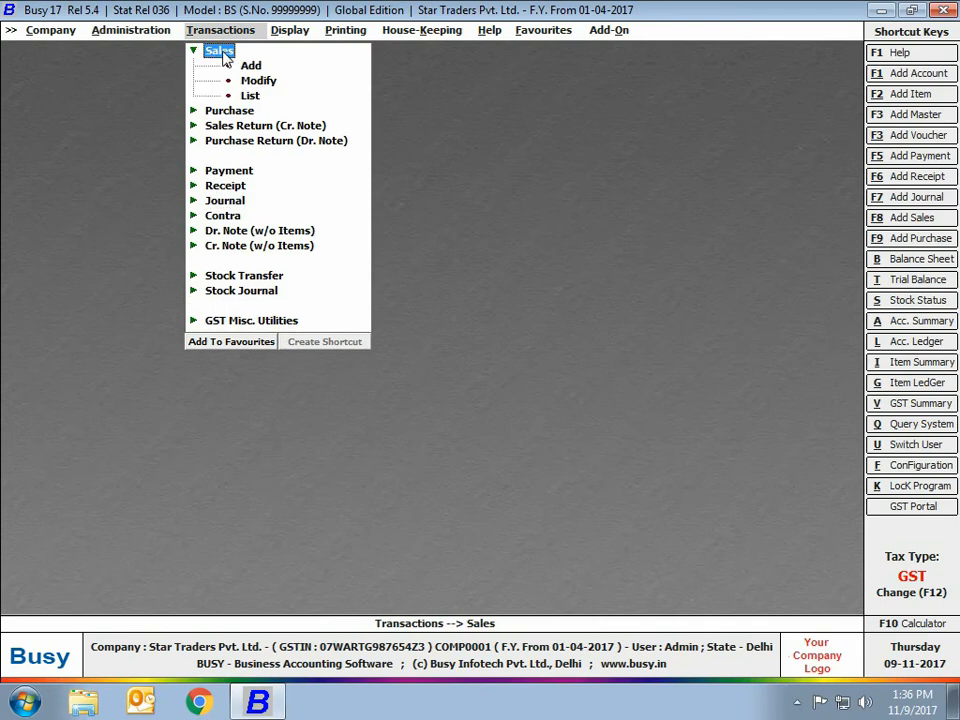
Open the 20-07-2017 Main-series sales voucher and change the Samsung TV price to 43000.
left_click(255, 83)
key("Return")
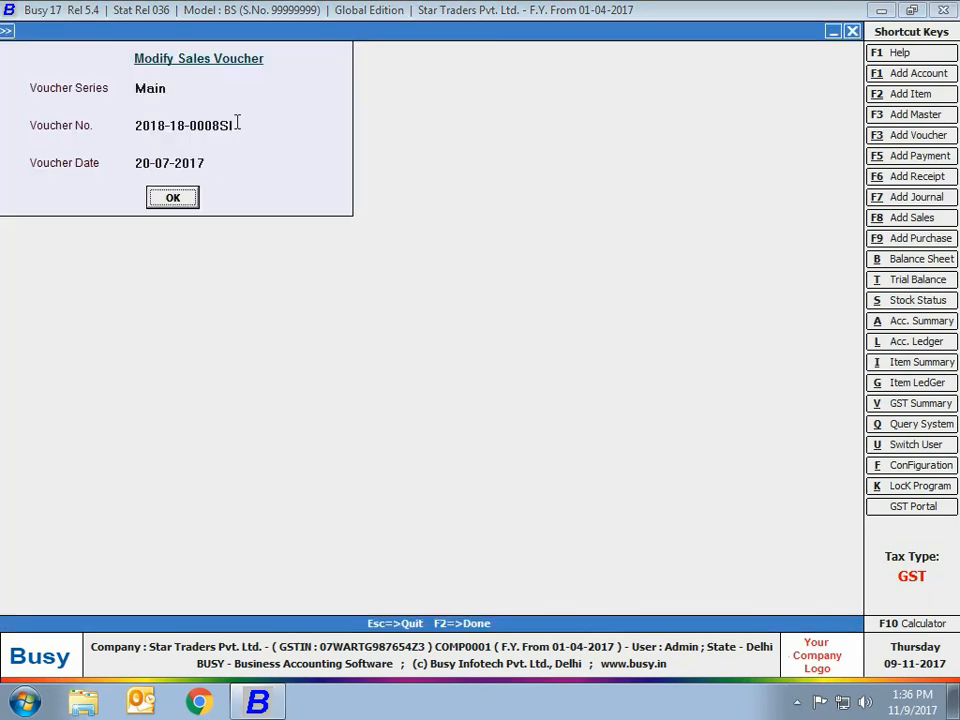
key("Return")
left_click(600, 186)
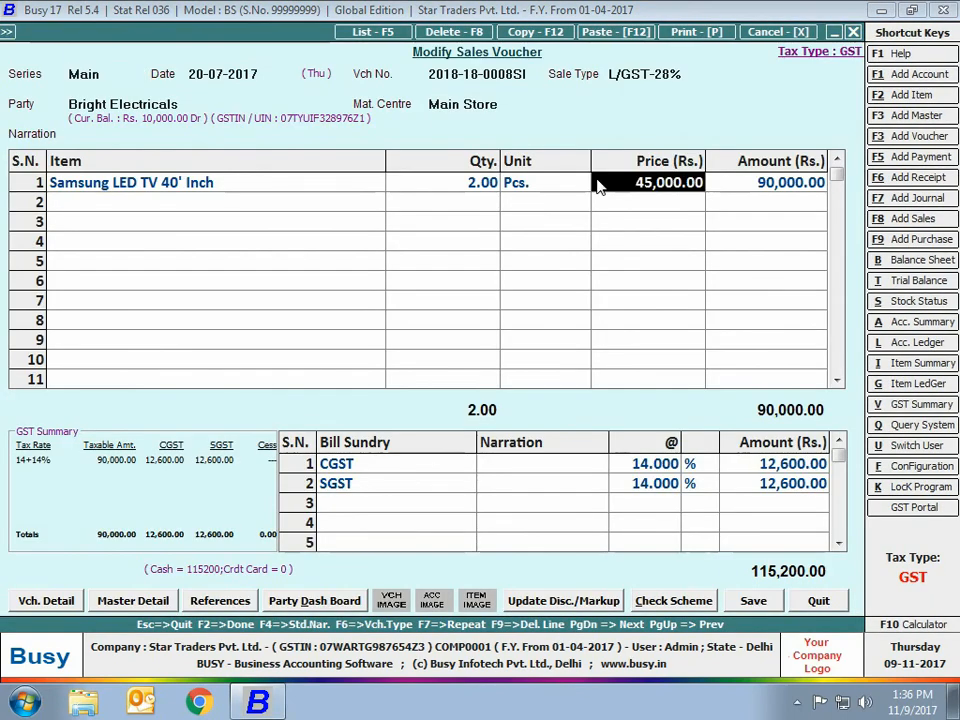
type("43000")
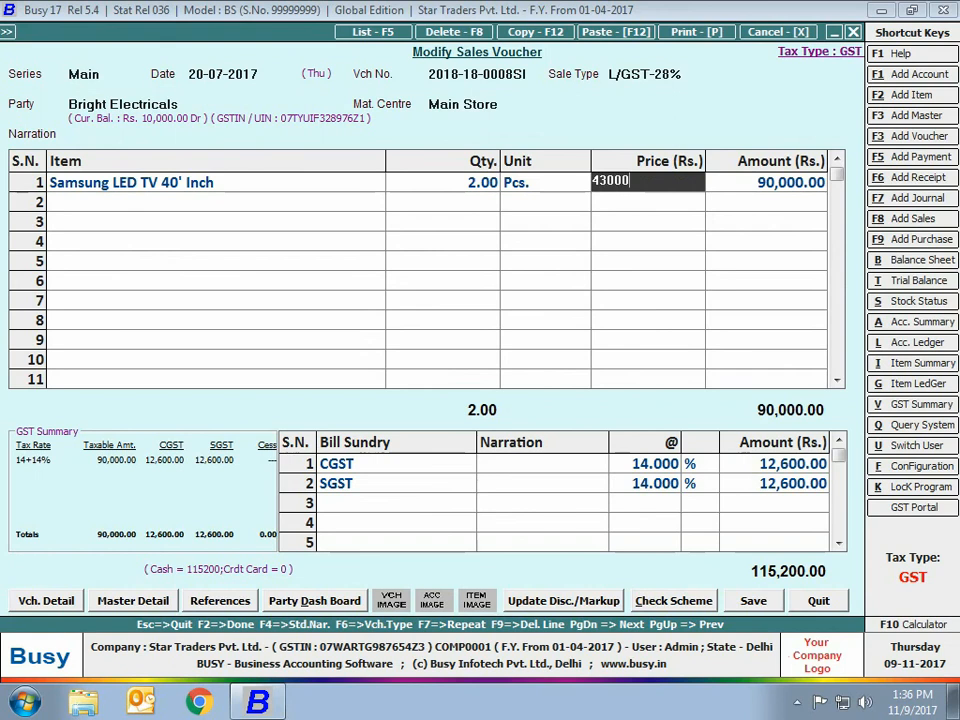
key("Return")
Try saving the repriced voucher, dismiss the Could Not Save message, and quit unsaved.
key("F2")
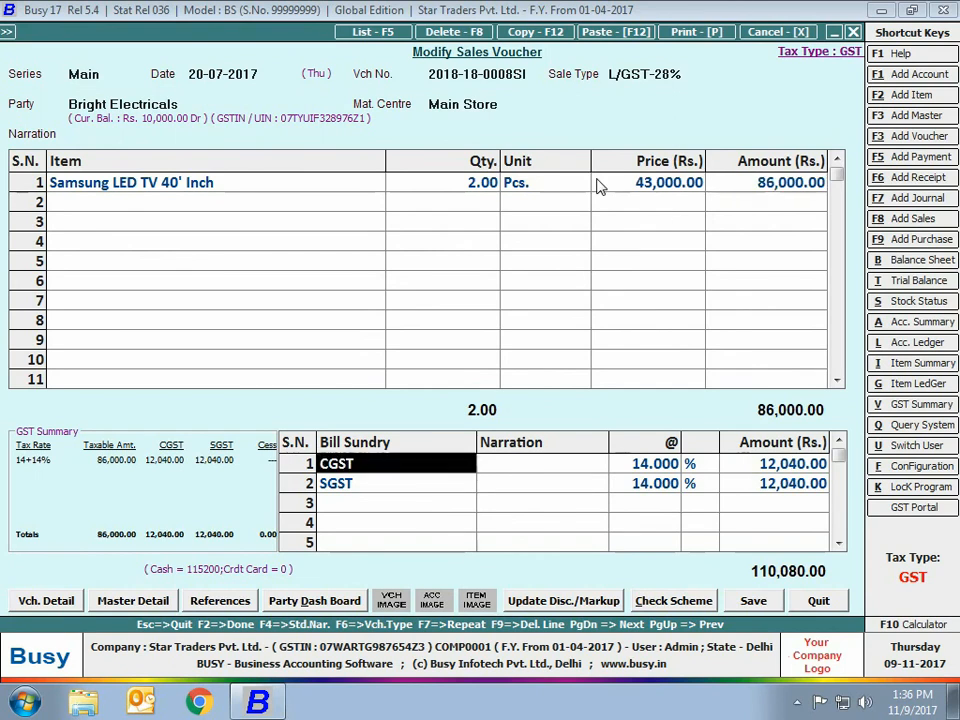
key("F2")
key("Return")
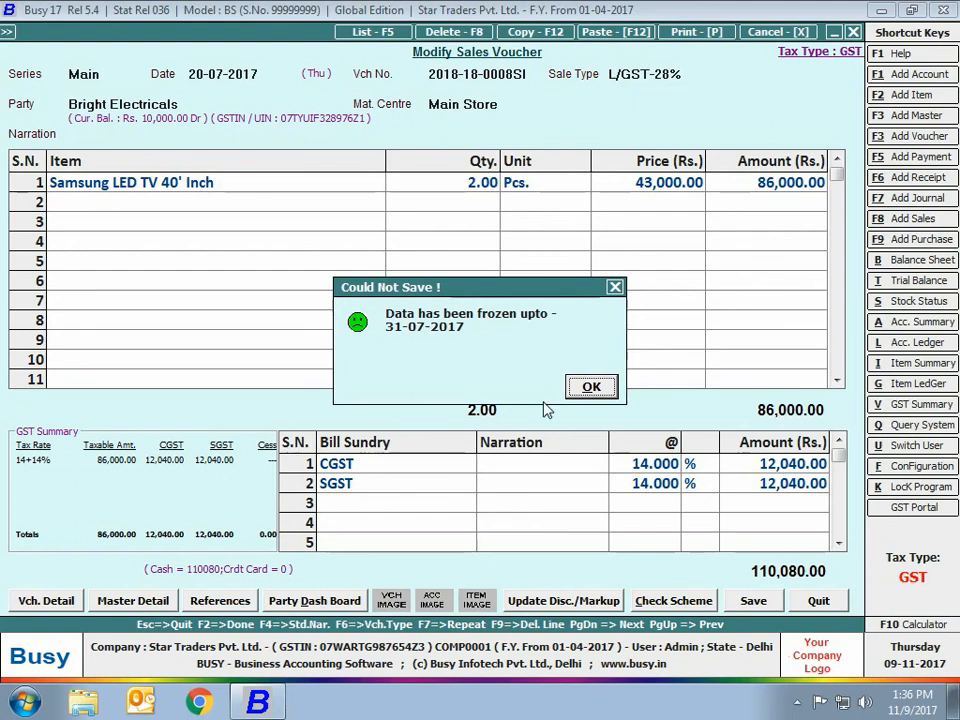
left_click(590, 388)
key("Escape")
key("Return")
key("Escape")
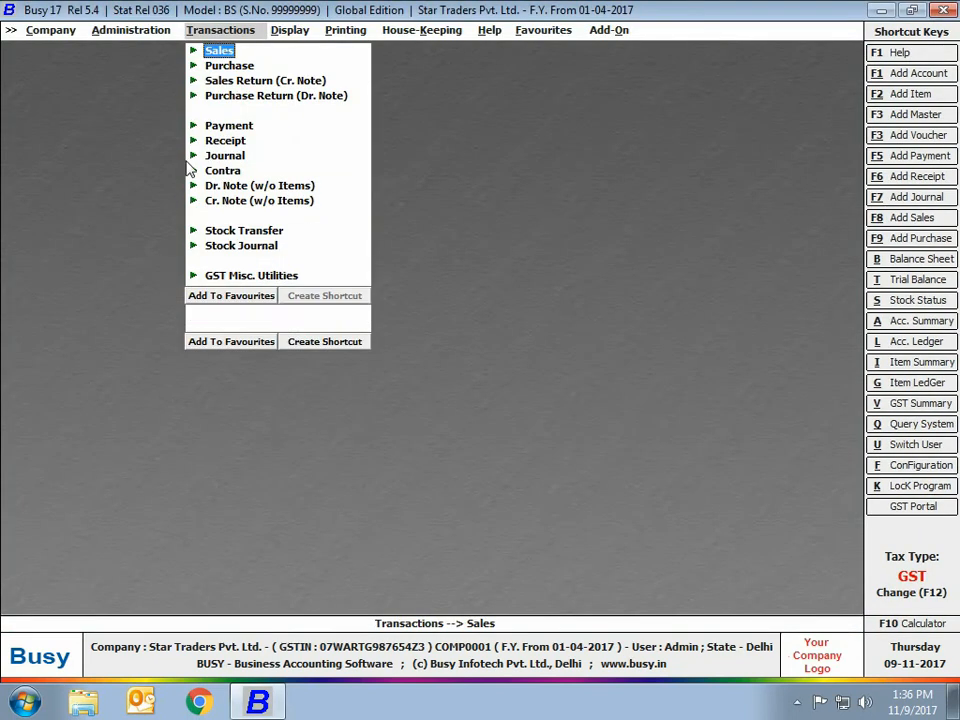
Choose Partial data freezing and freeze Sales vouchers, all series, up to 31-07-2017.
left_click(140, 35)
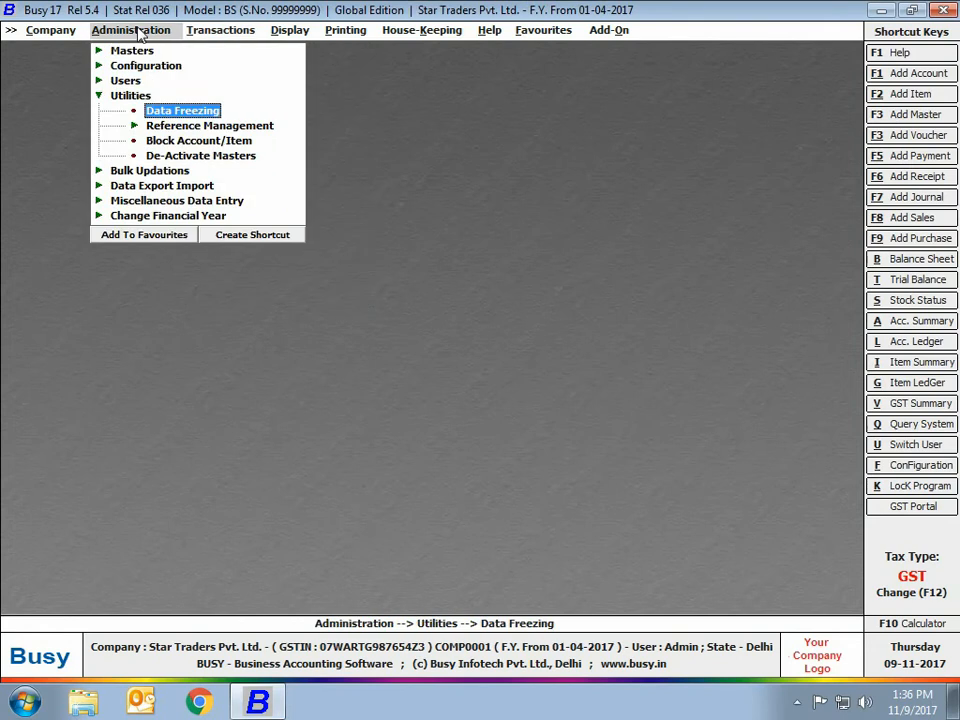
key("Return")
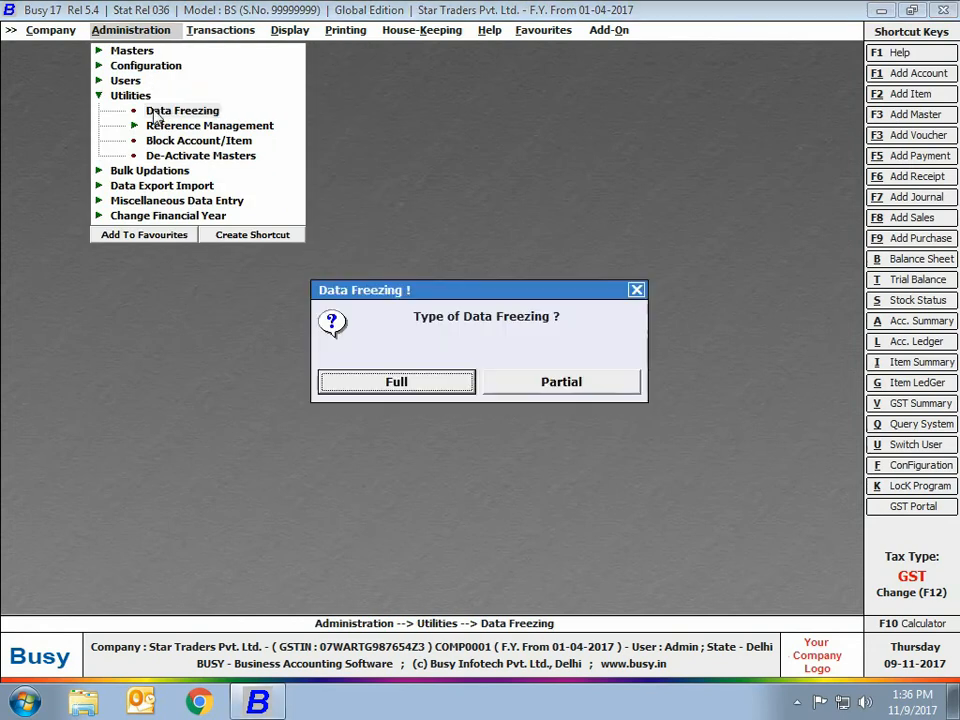
left_click(579, 381)
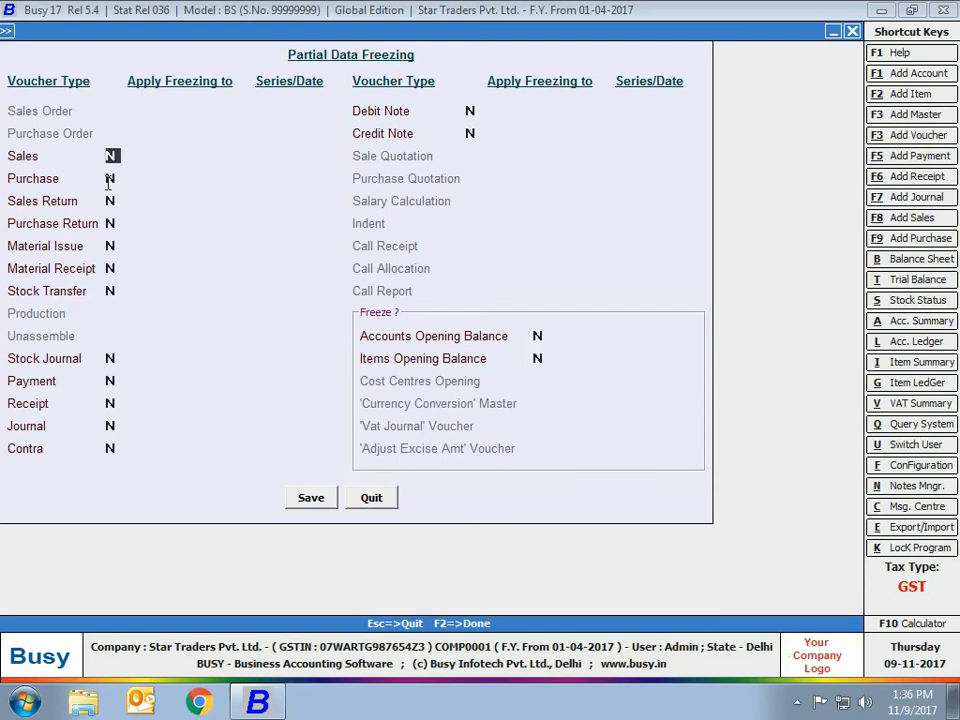
type("Y")
key("Return")
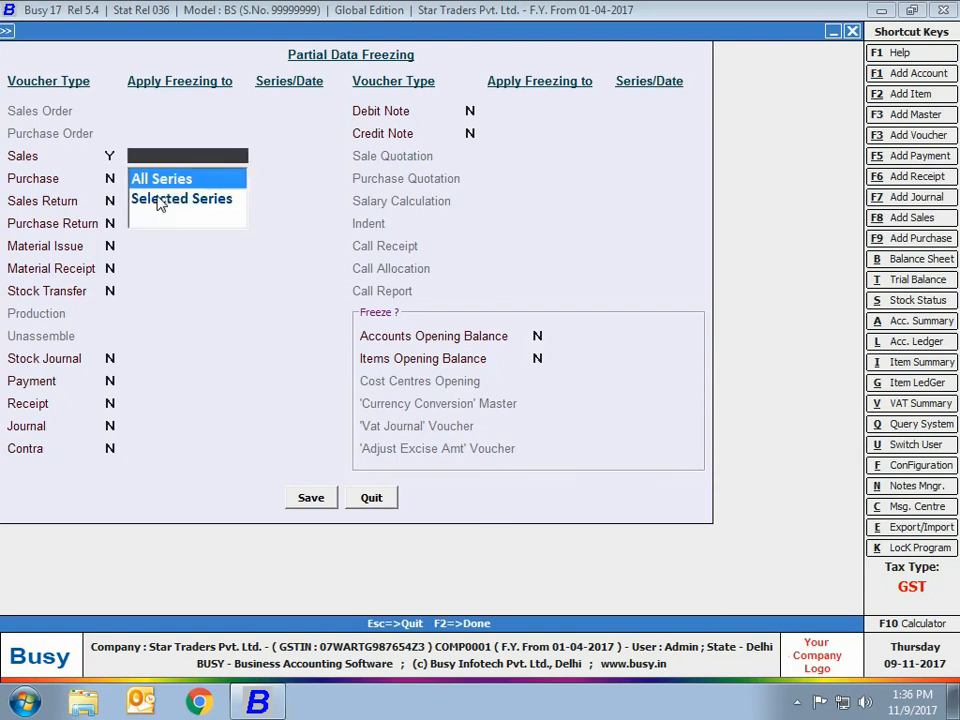
key("Return")
type("31-")
key("Return")
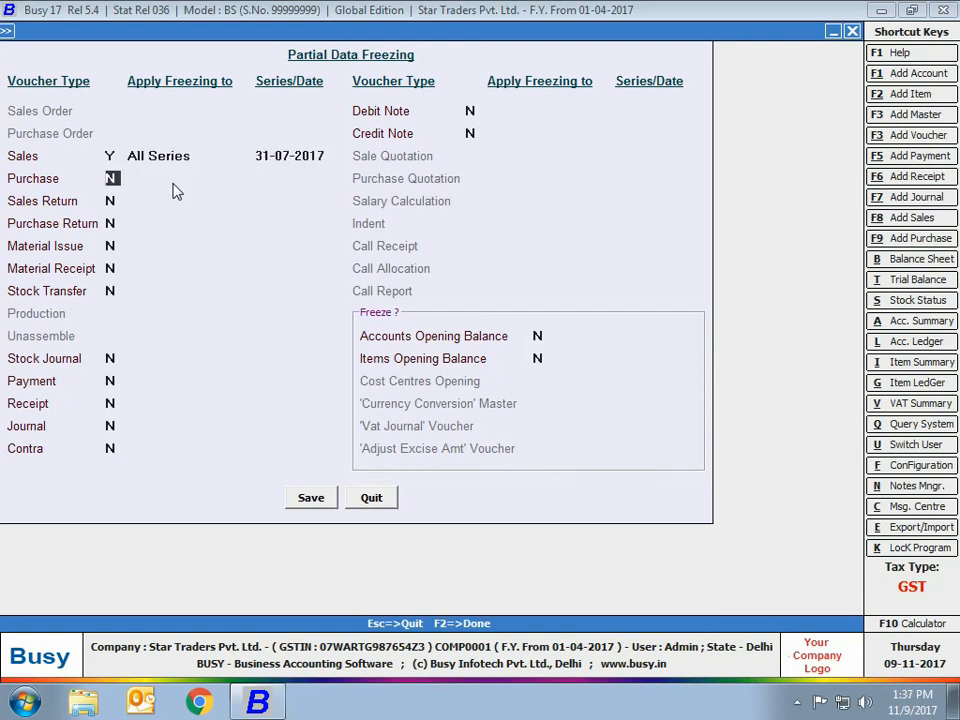
Freeze Payment vouchers, all series, up to 25-07-2017 and save the partial freezing.
left_click(112, 379)
type("Y")
key("Return")
key("Return")
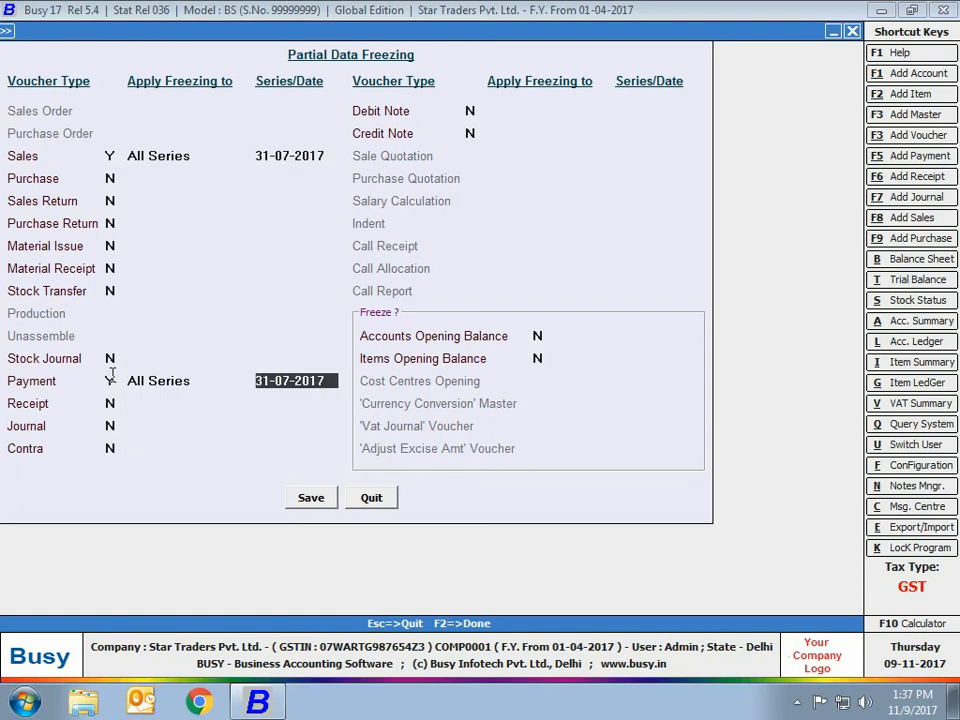
type("25-7")
key("Return")
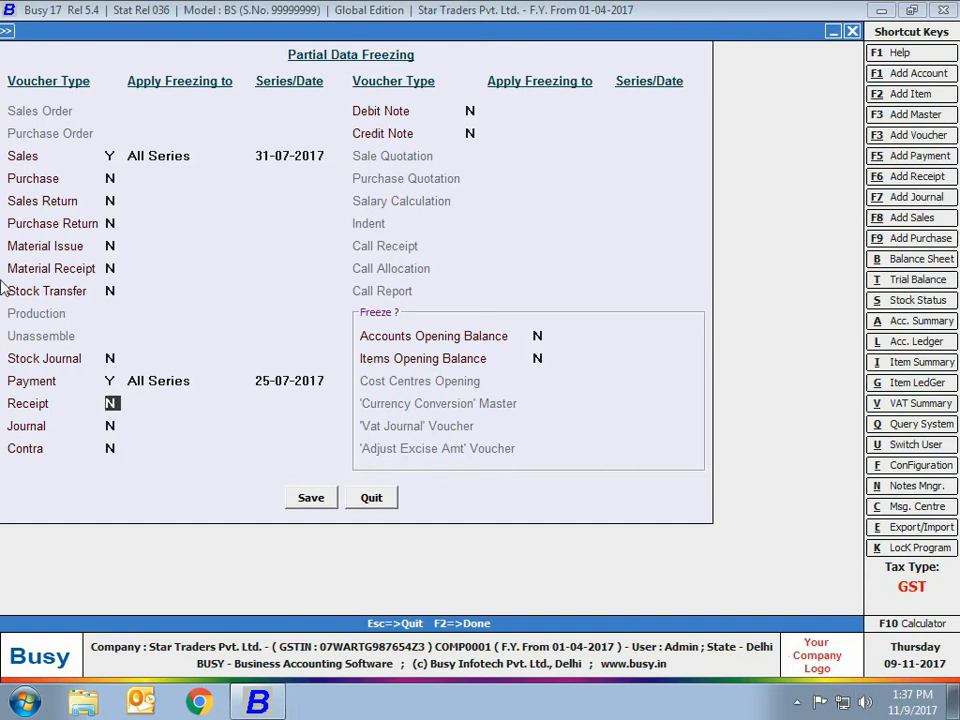
left_click(311, 505)
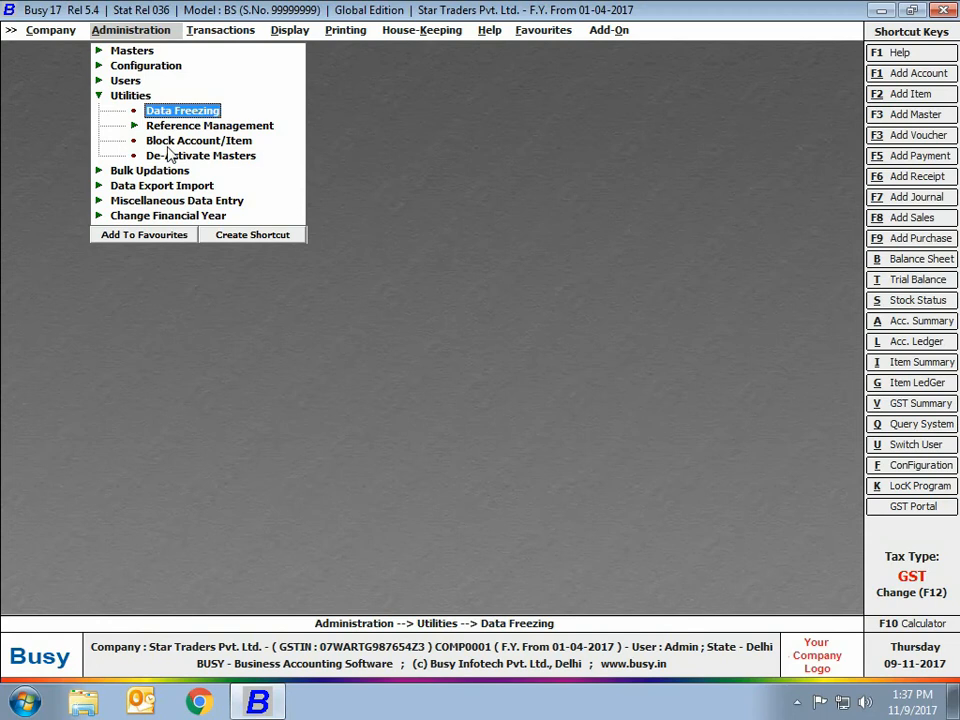
Open Reference Management > Clear References > Bill-wise References, showing the Clear Bills References form.
left_click(173, 127)
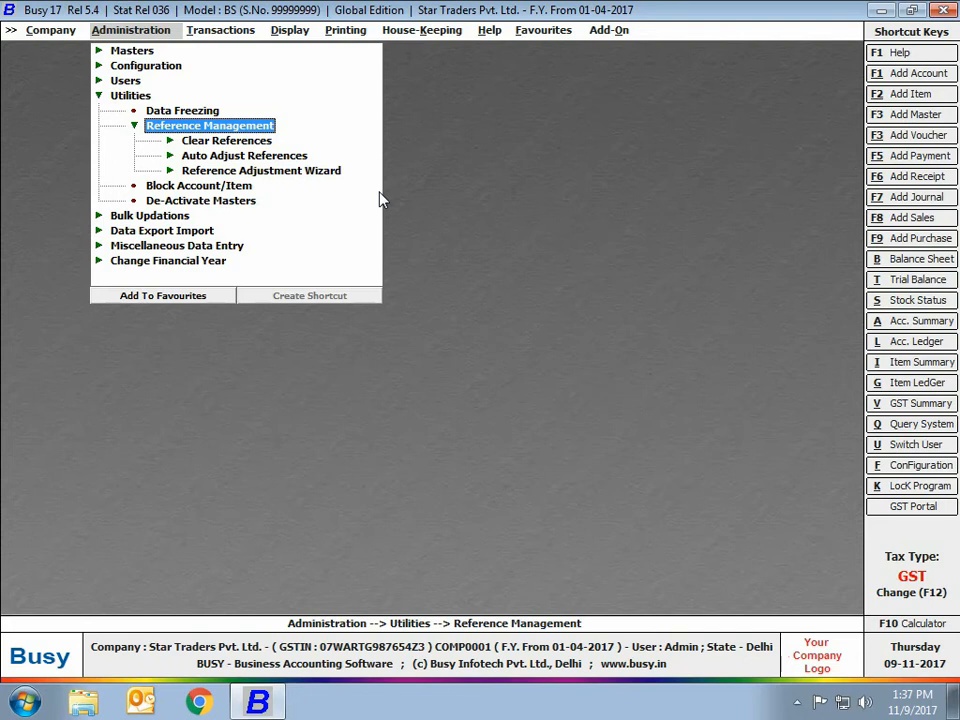
left_click(220, 141)
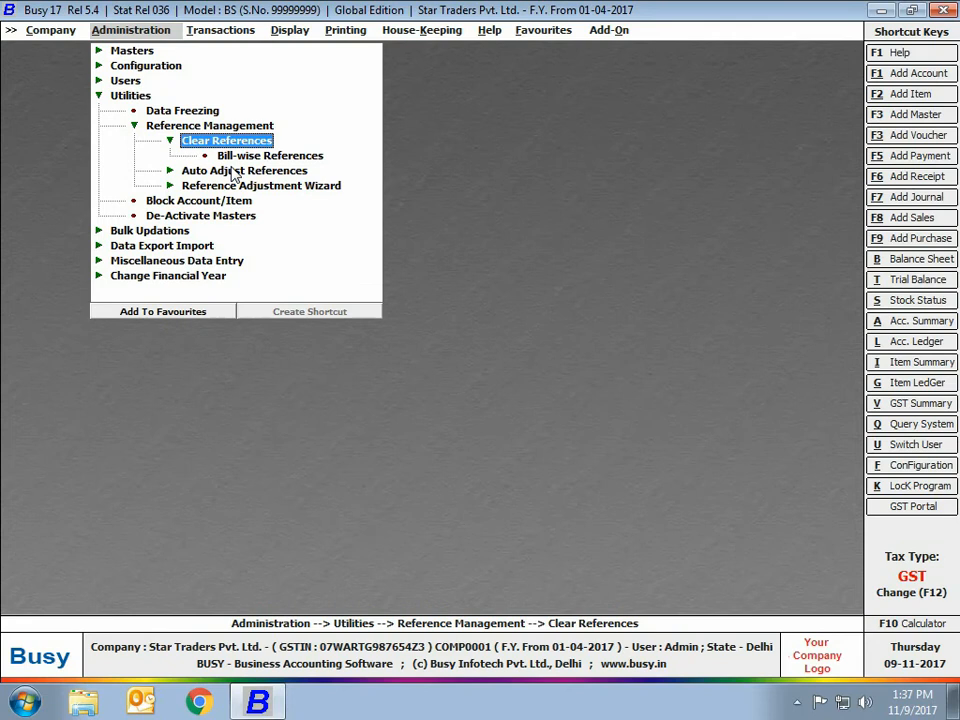
left_click(238, 158)
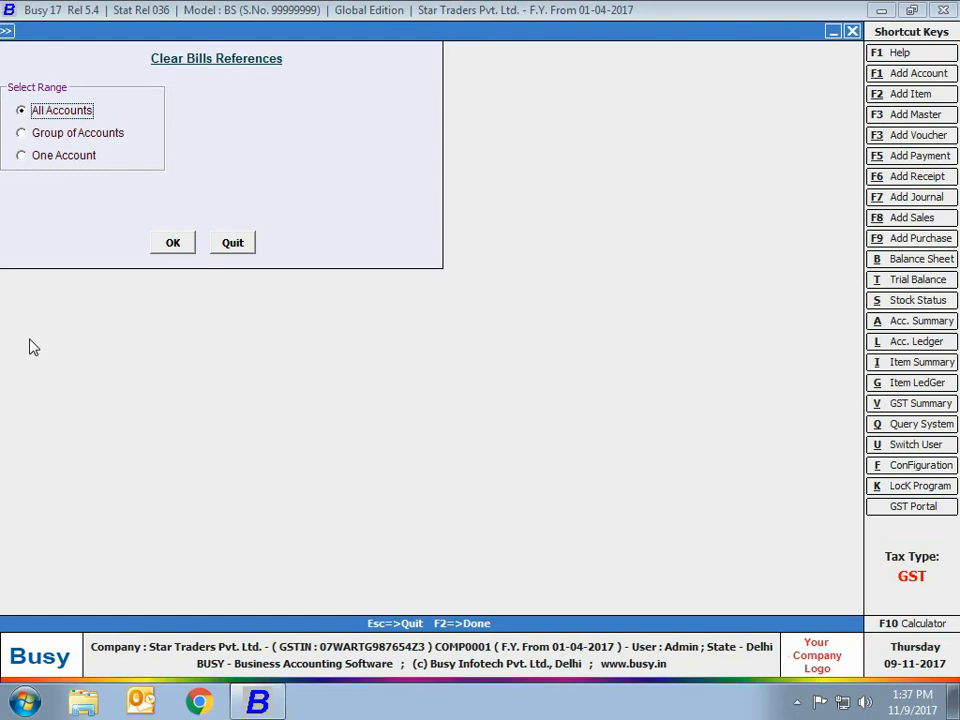
Close bill clearing, view Auto Adjust Bill-wise References and quit, then expand Reference Adjustment Wizard.
key("Escape")
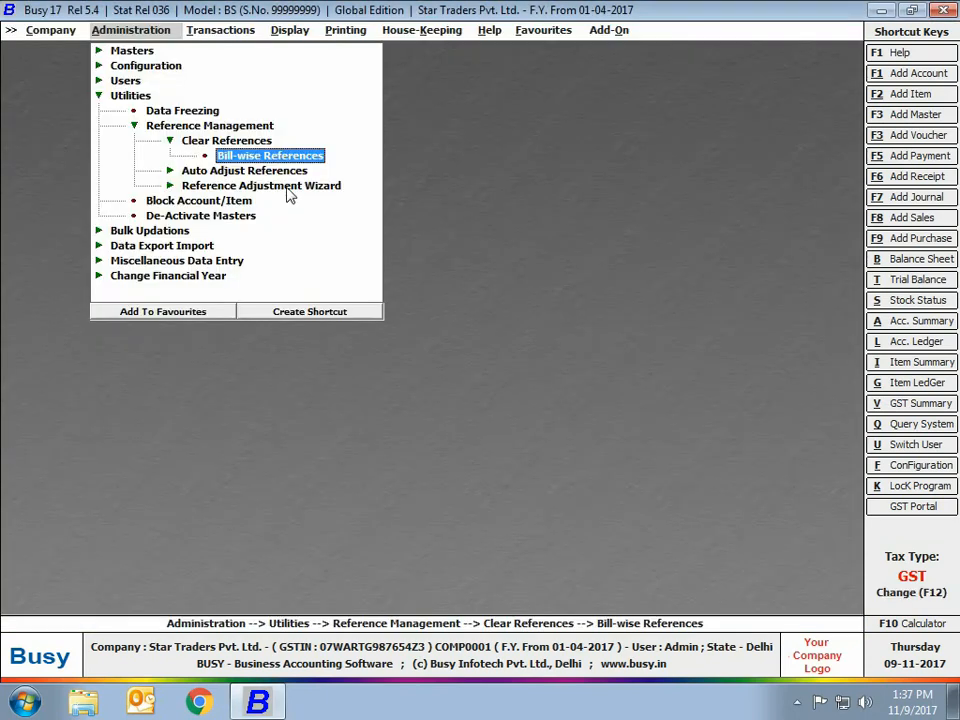
left_click(220, 145)
left_click(216, 159)
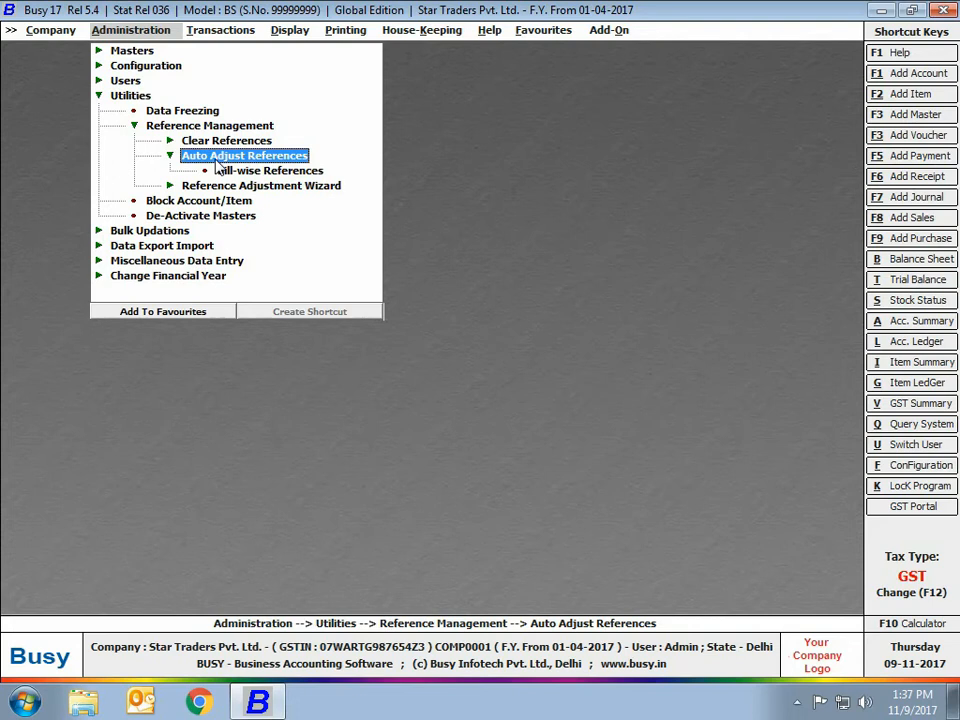
left_click(236, 171)
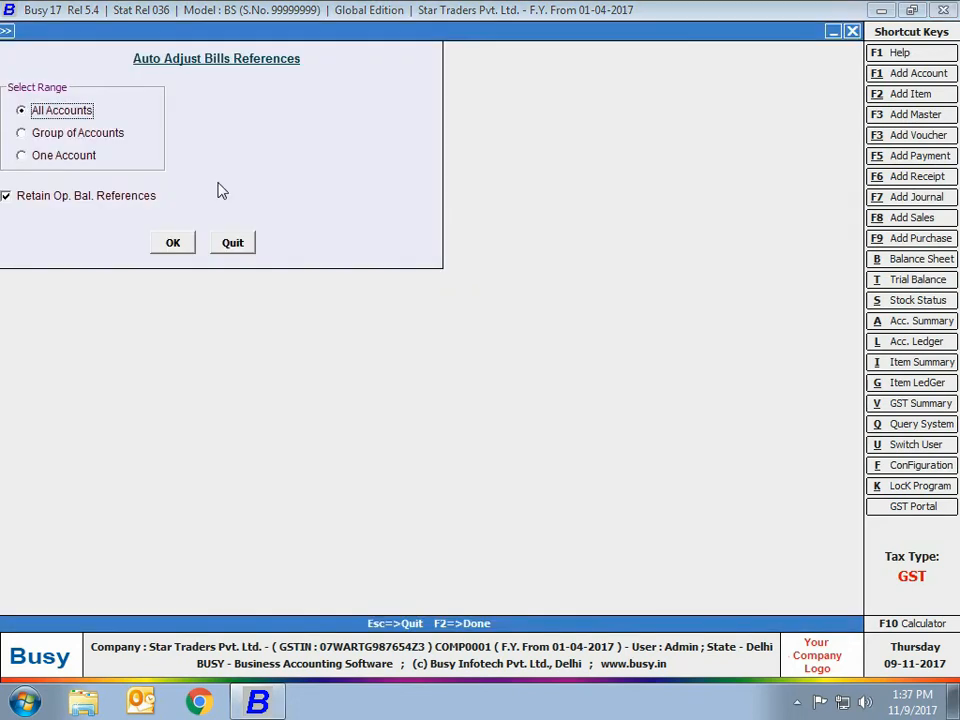
left_click(232, 242)
left_click(255, 186)
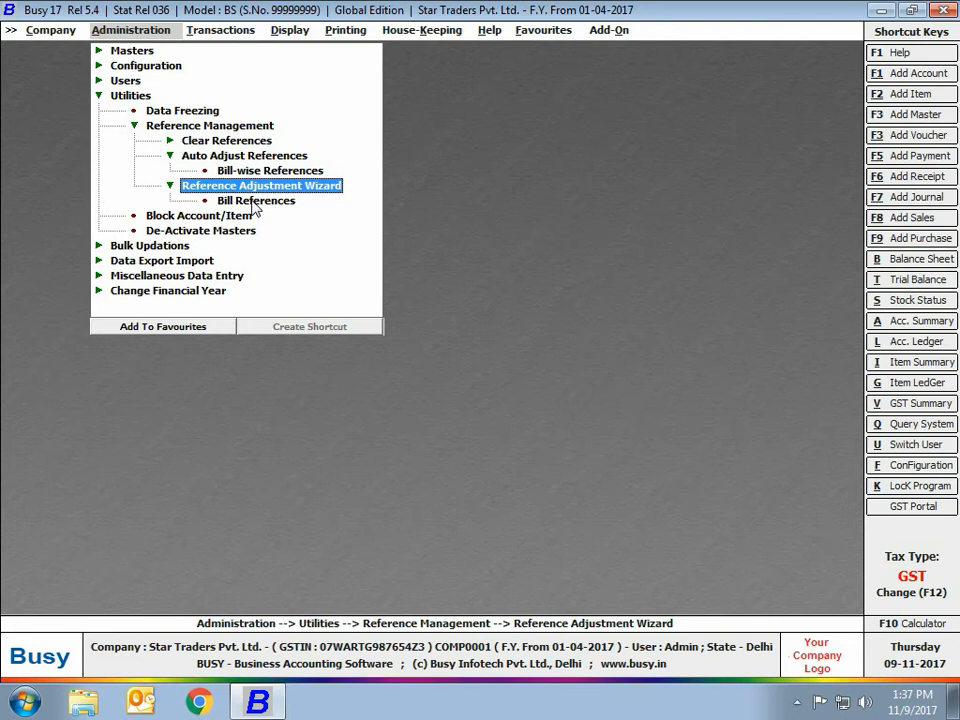
left_click(255, 201)
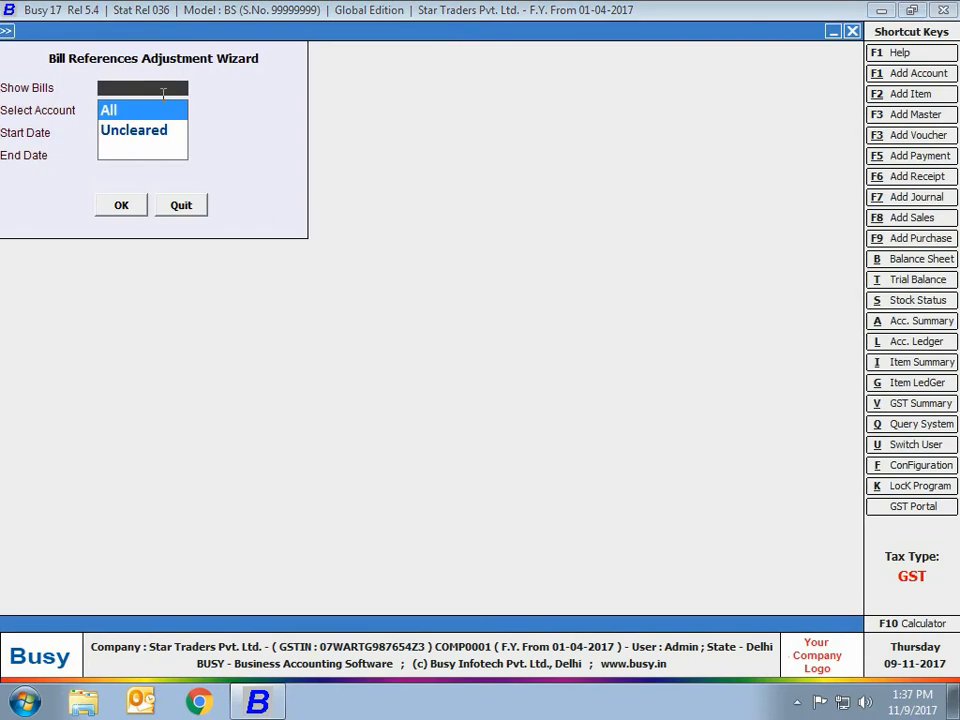
key("Return")
key("Return")
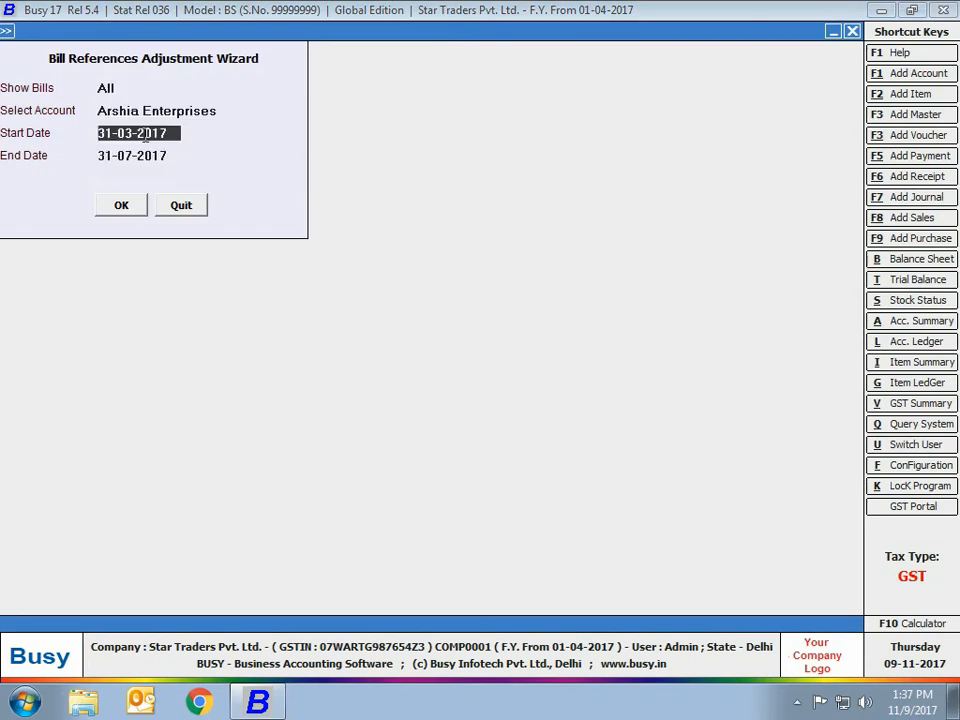
left_click(122, 205)
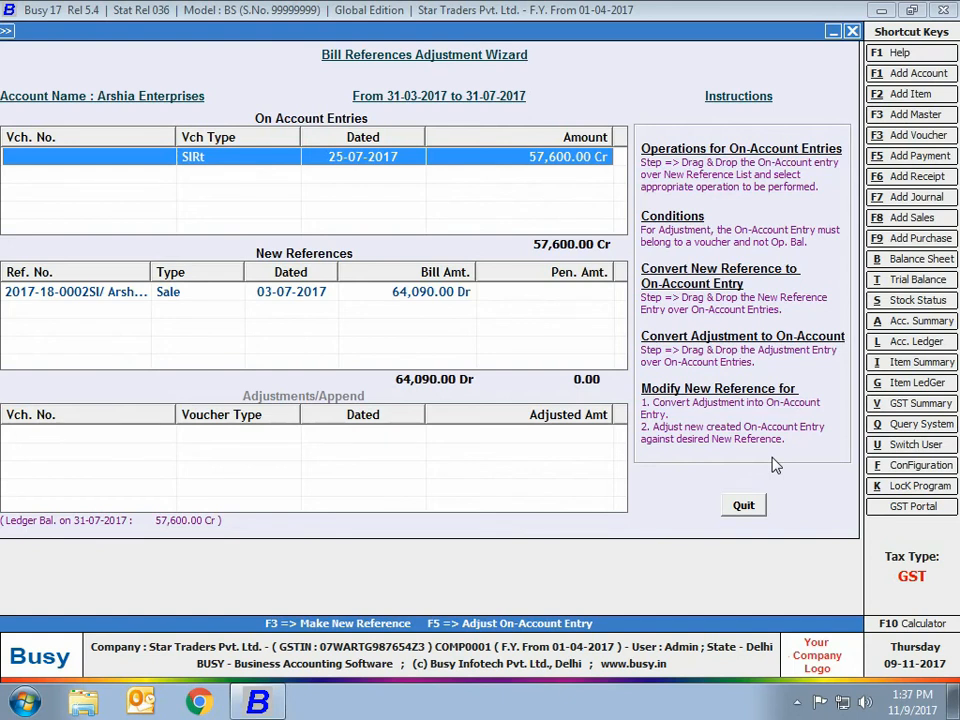
key("Escape")
key("Escape")
key("Escape")
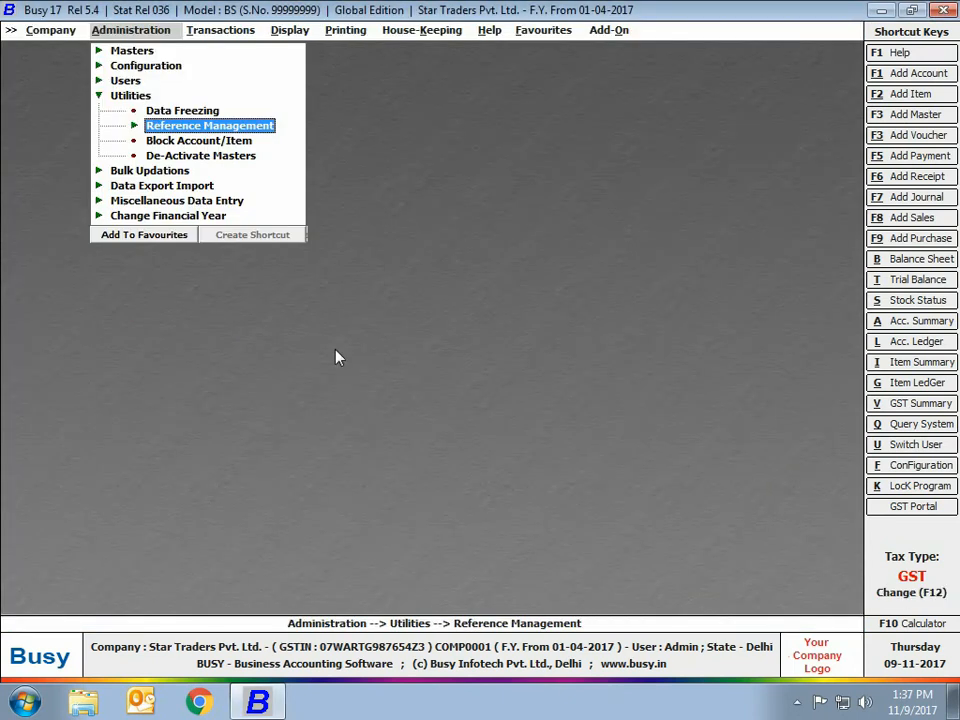
In Block Account/Item, choose Account Arshia Enterprises and set Block to Y.
left_click(165, 146)
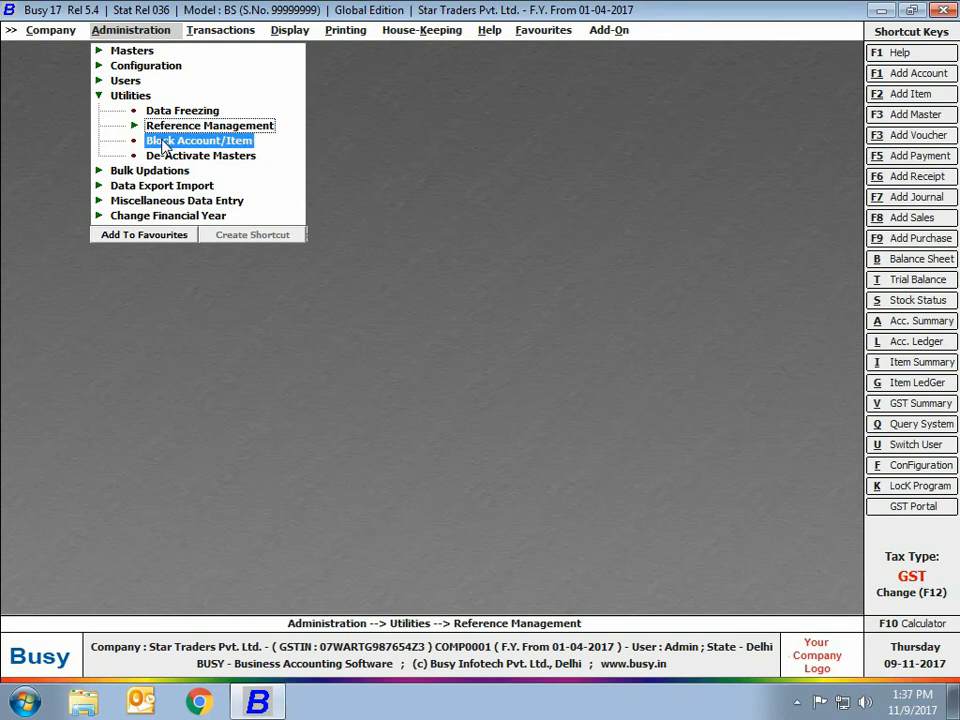
double_click(163, 142)
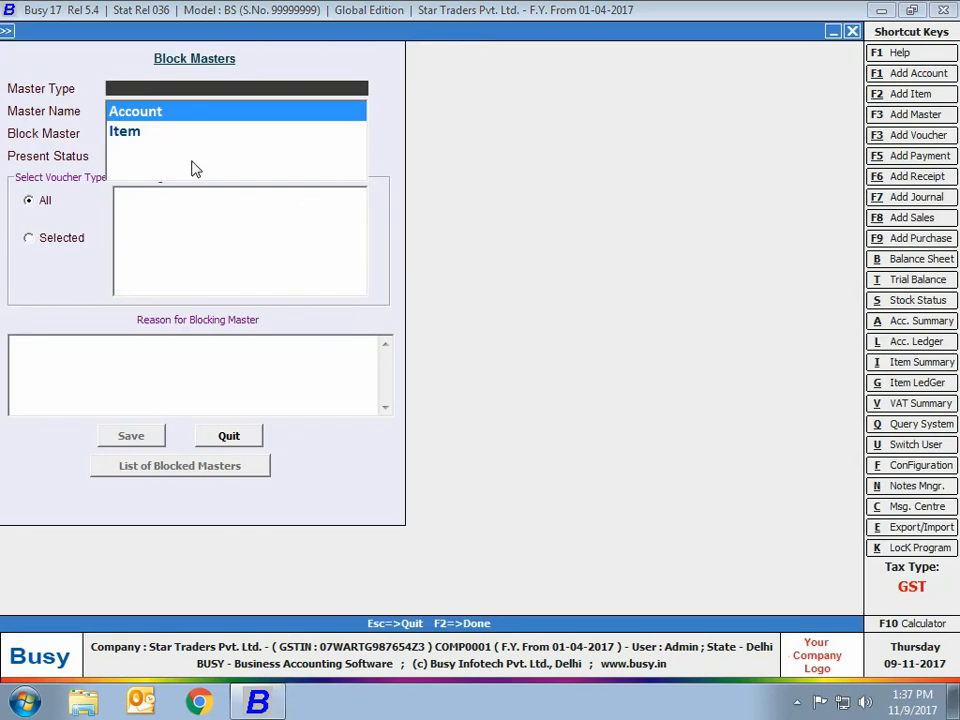
key("Return")
type("ar")
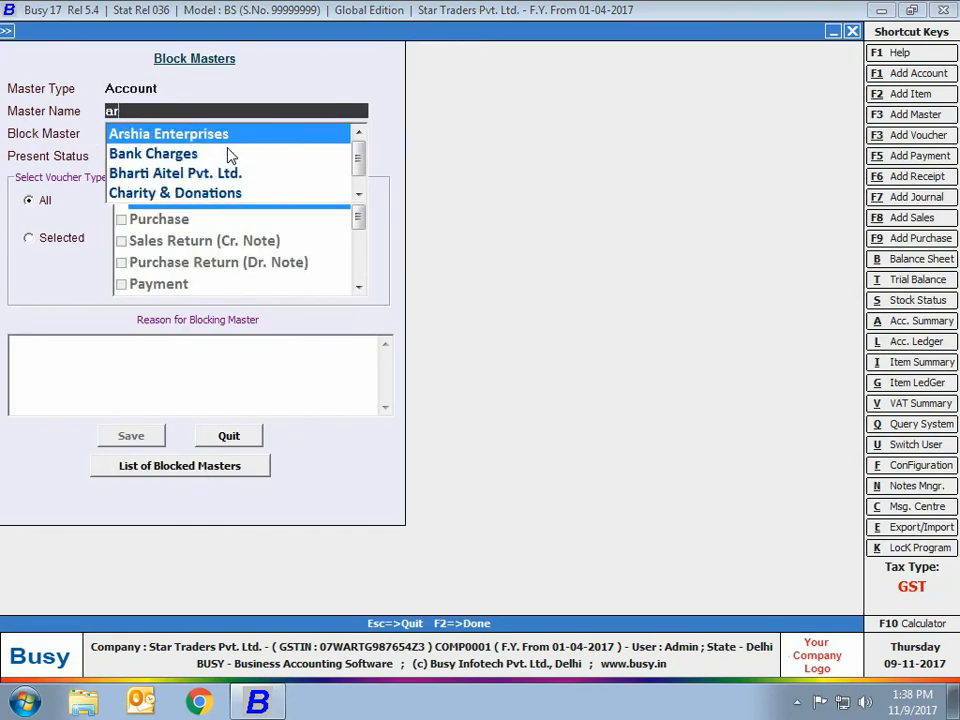
key("Return")
type("Y")
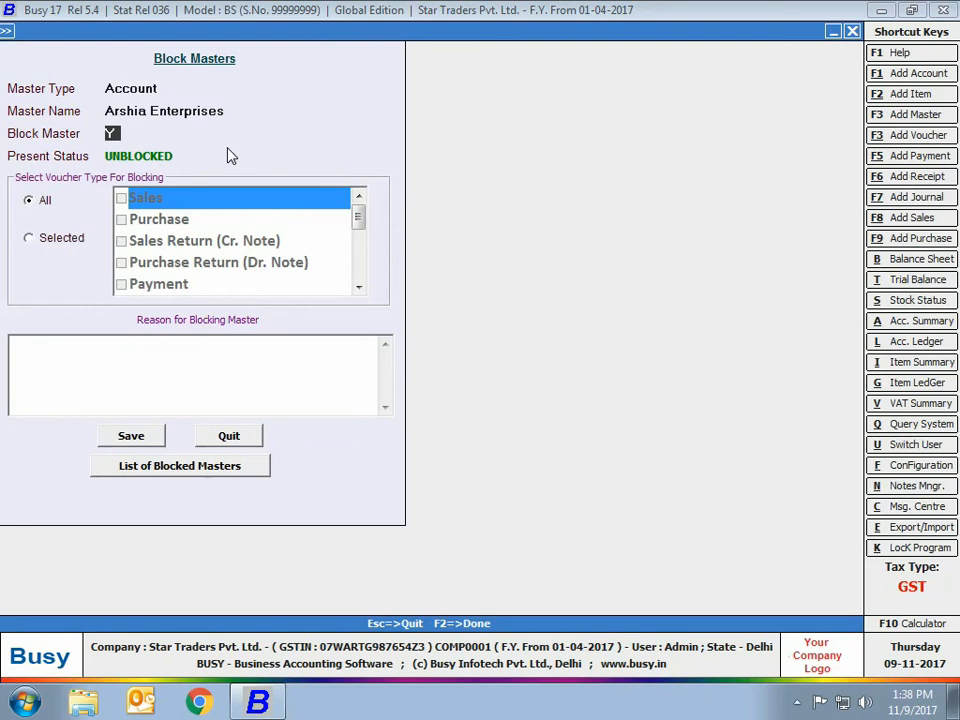
Limit the block to Sales and Payment vouchers, reason 'Earlier dues not cleared', and save.
left_click(60, 238)
left_click(143, 200)
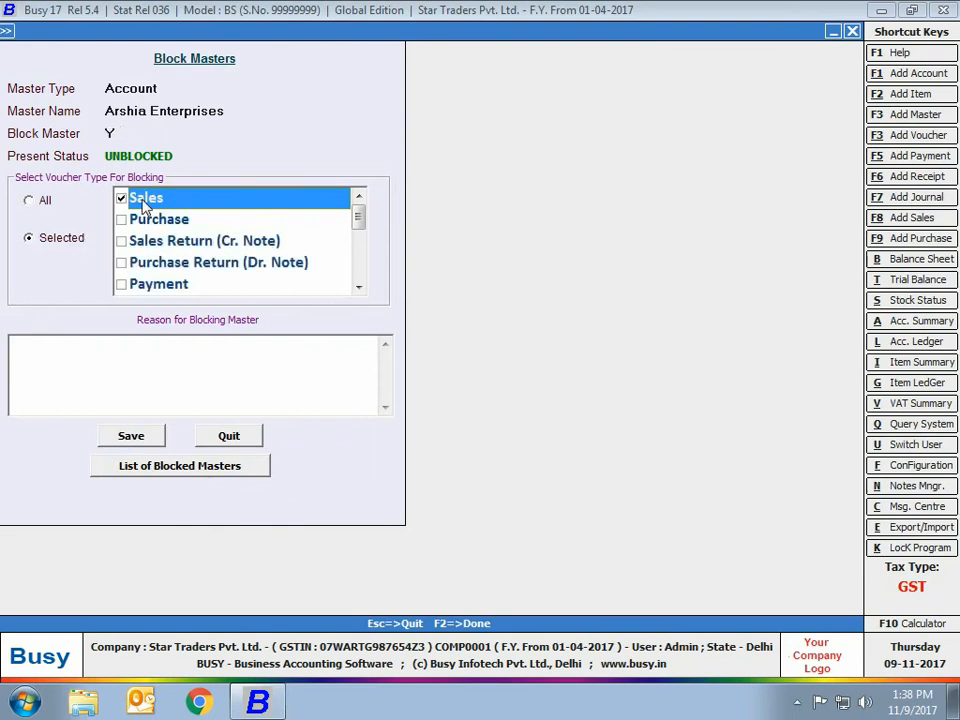
left_click(141, 284)
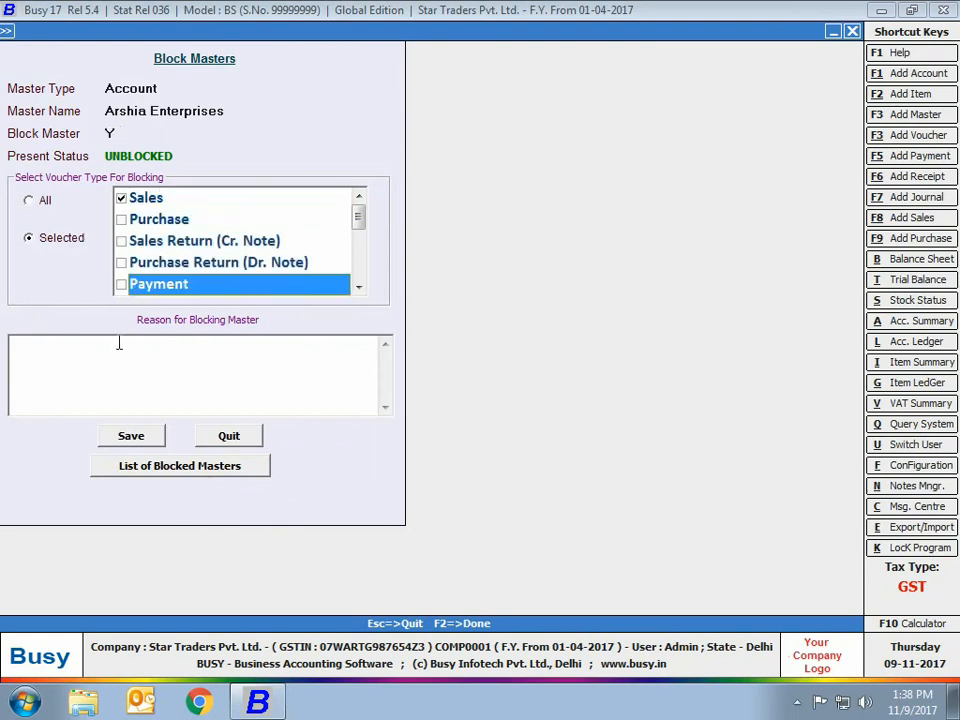
left_click(27, 347)
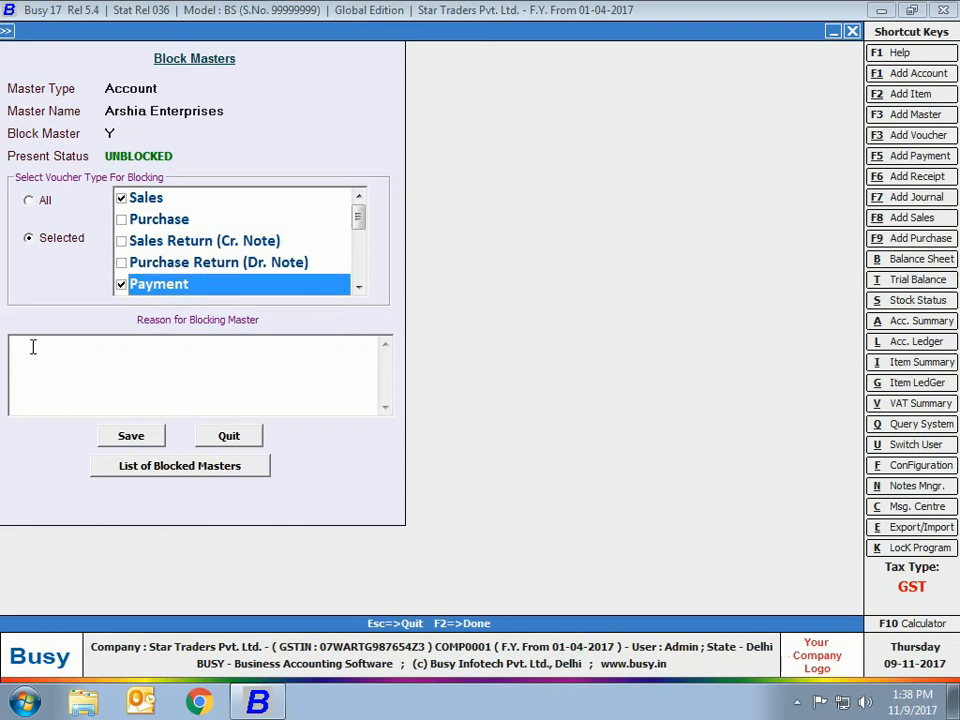
type("Earlier dues not cleared")
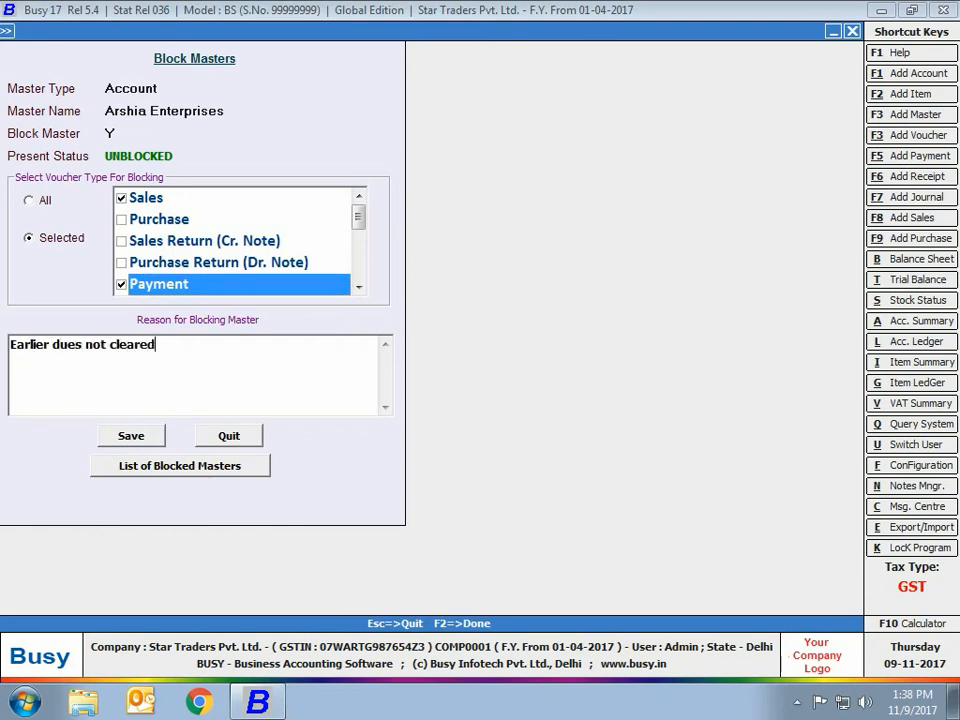
left_click(130, 443)
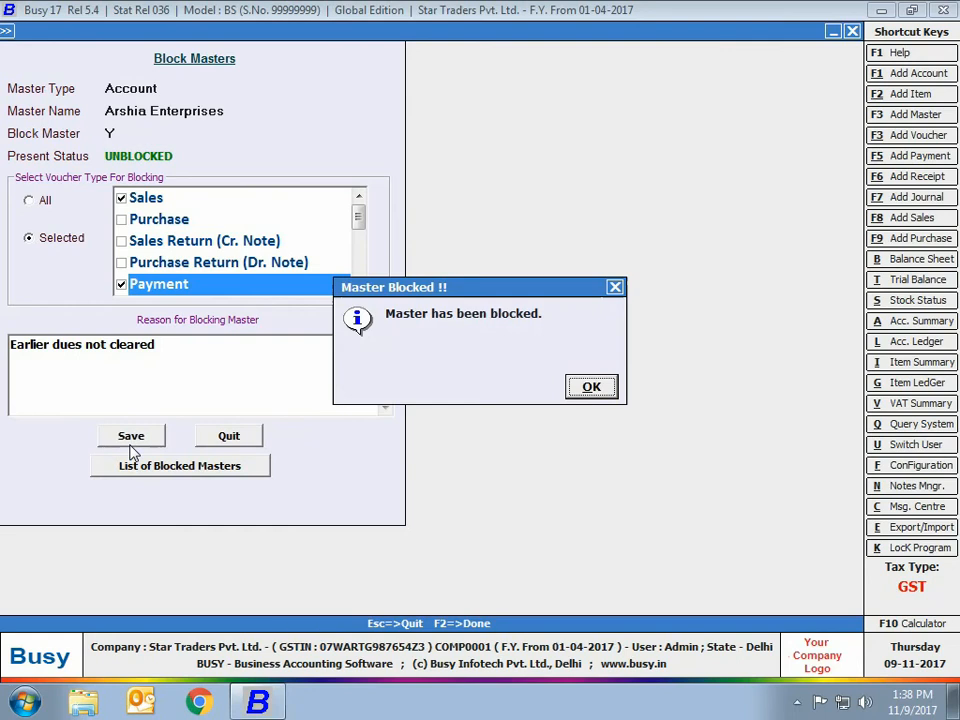
left_click(582, 390)
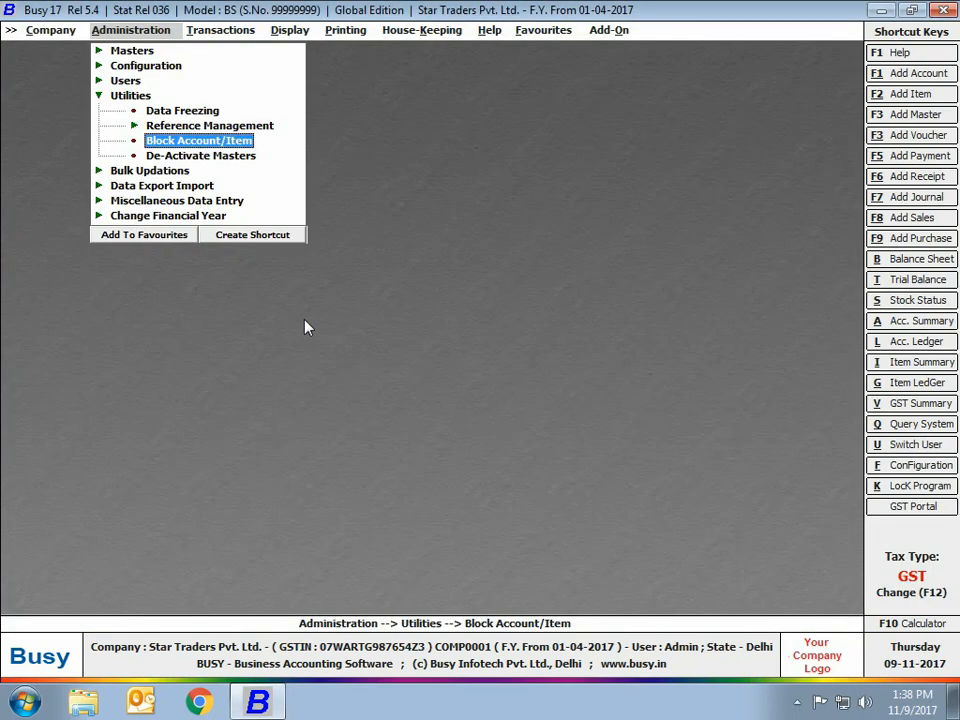
Deactivate the Whirlpool Washing Machine item master and close the De-Activate Masters form.
left_click(201, 157)
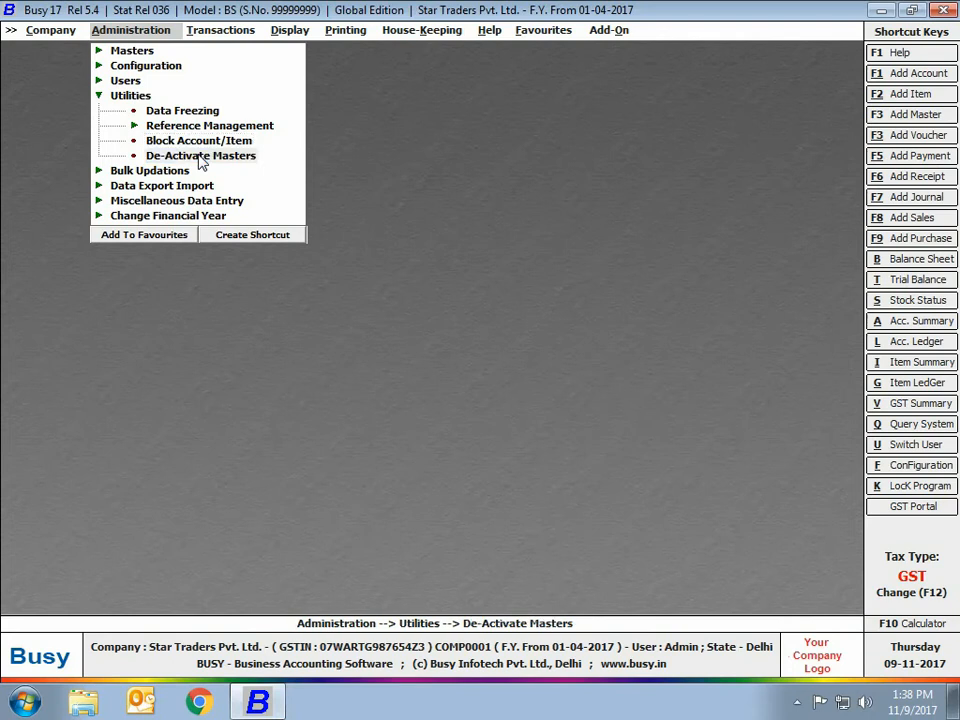
left_click(201, 158)
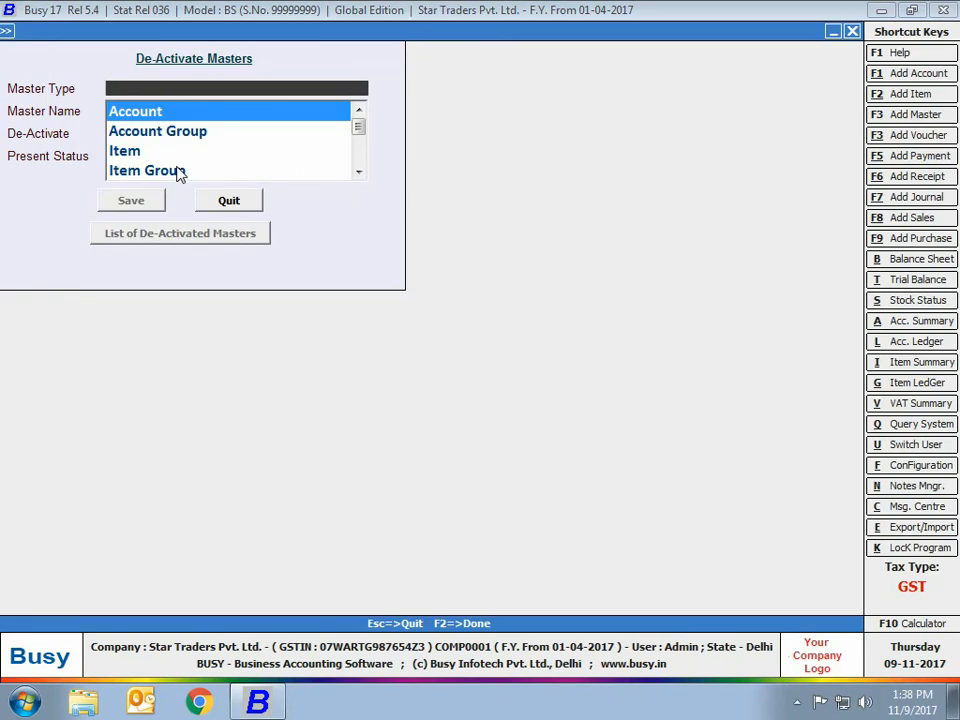
left_click(124, 151)
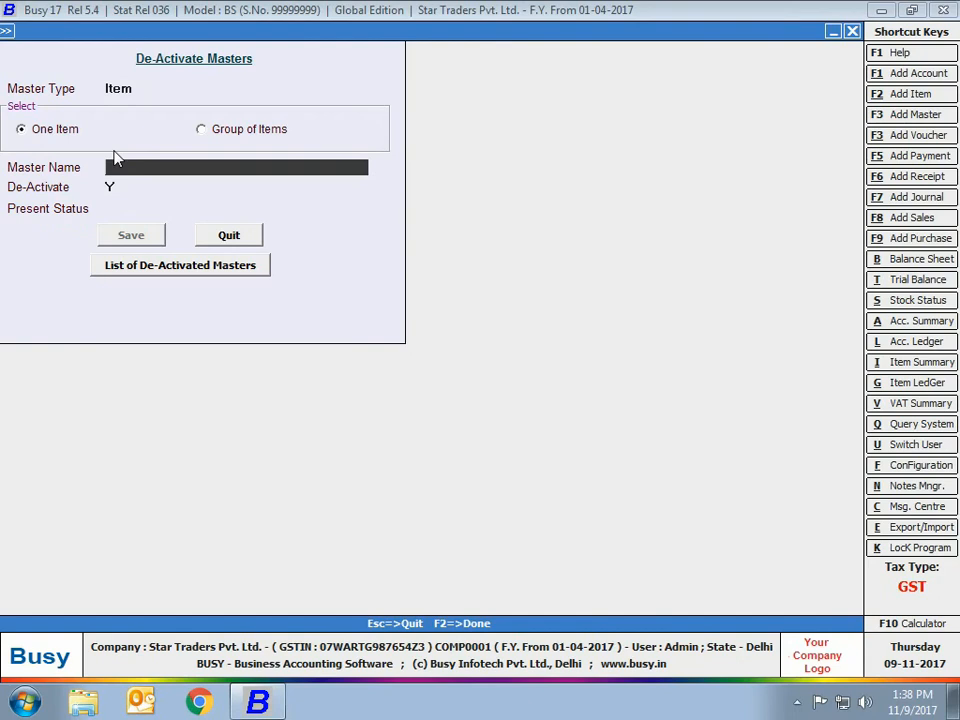
type("whi")
key("Down")
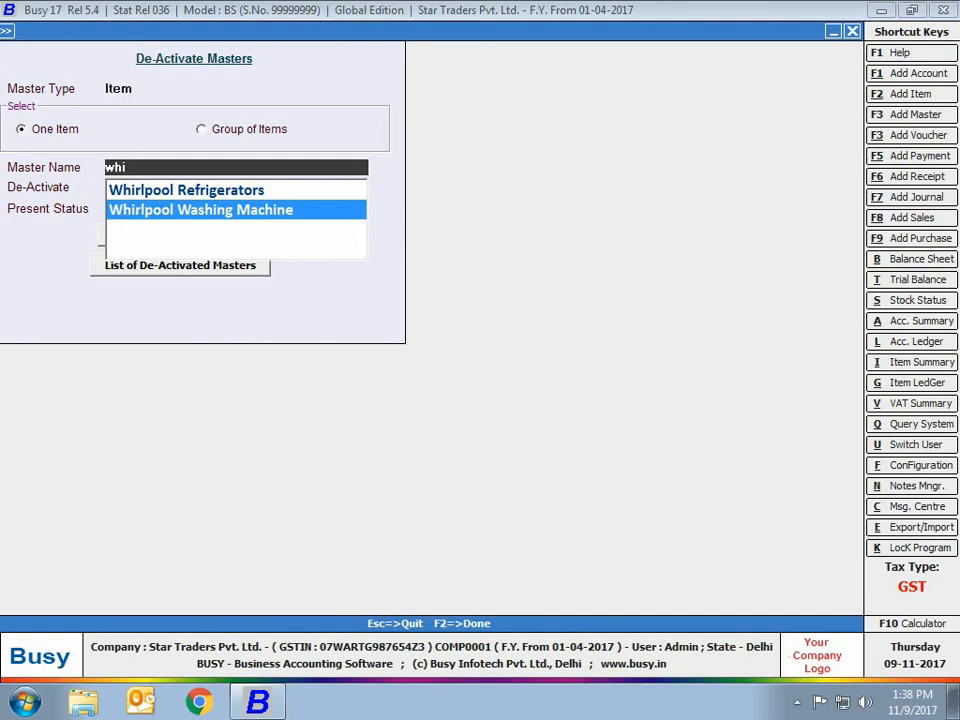
key("Return")
key("Return")
key("Return")
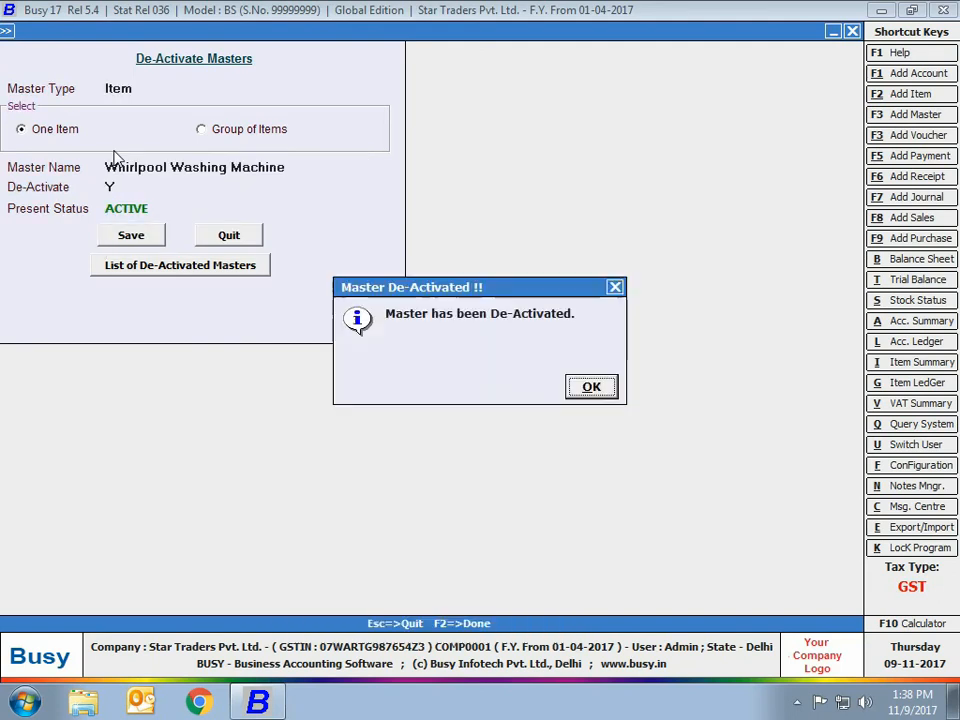
left_click(594, 392)
key("Escape")
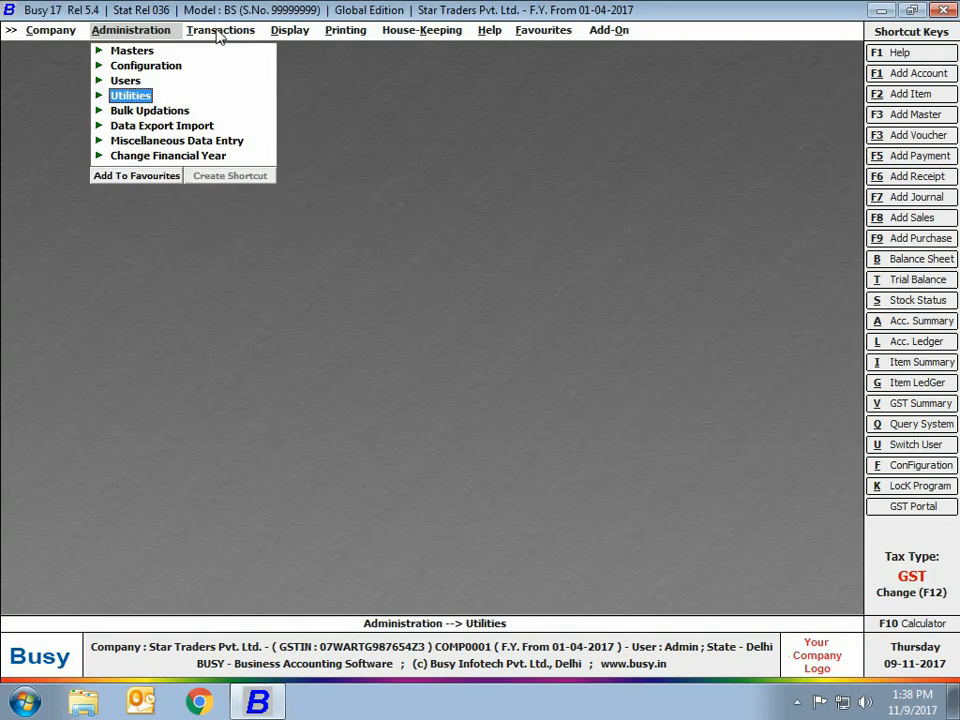
left_click(218, 36)
left_click(222, 50)
left_click(238, 64)
key("Return")
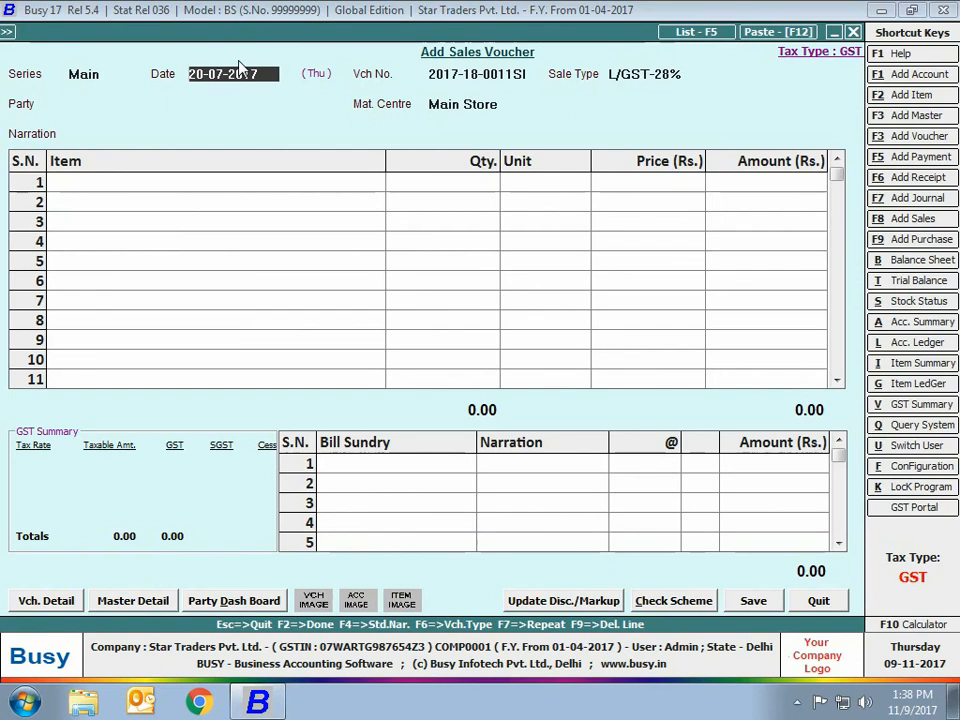
key("Return")
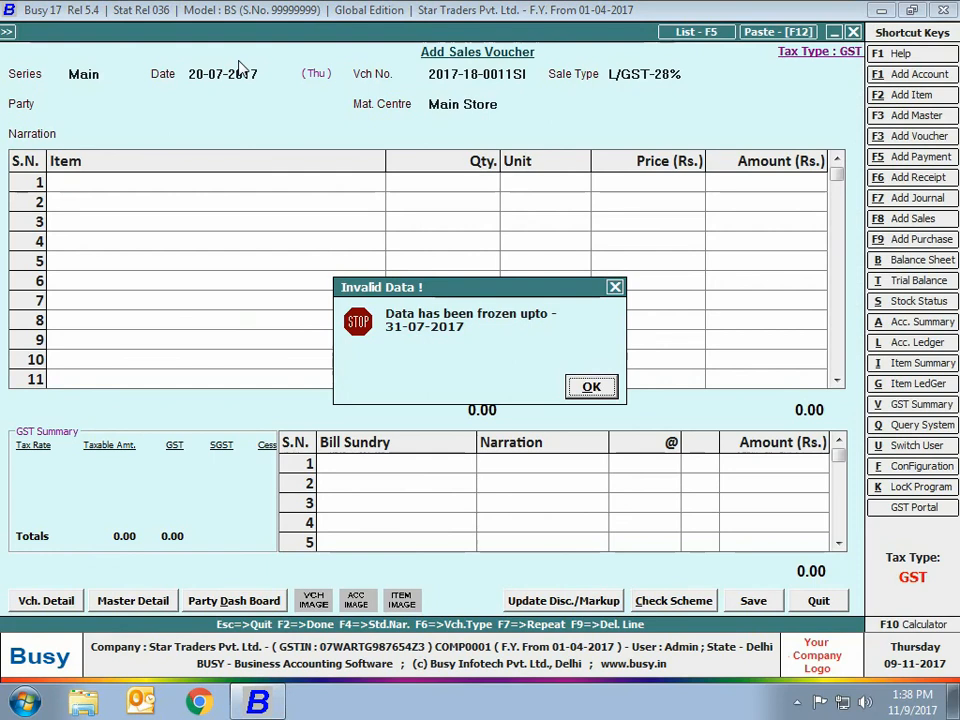
key("Return")
type("01-08-2017")
key("Return")
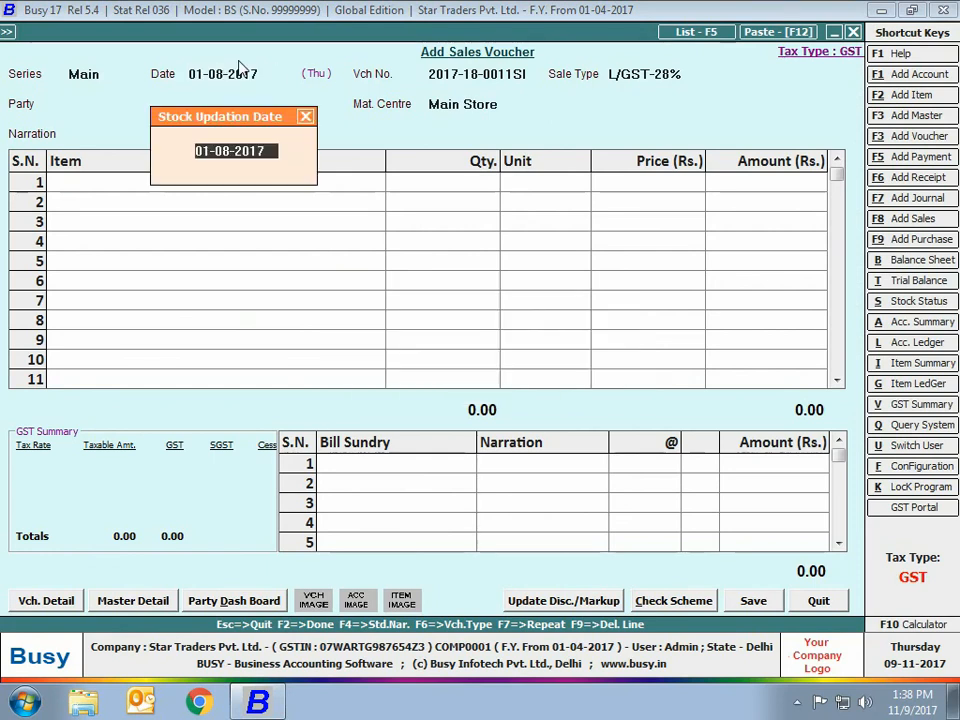
key("Return")
key("Return")
type("ar")
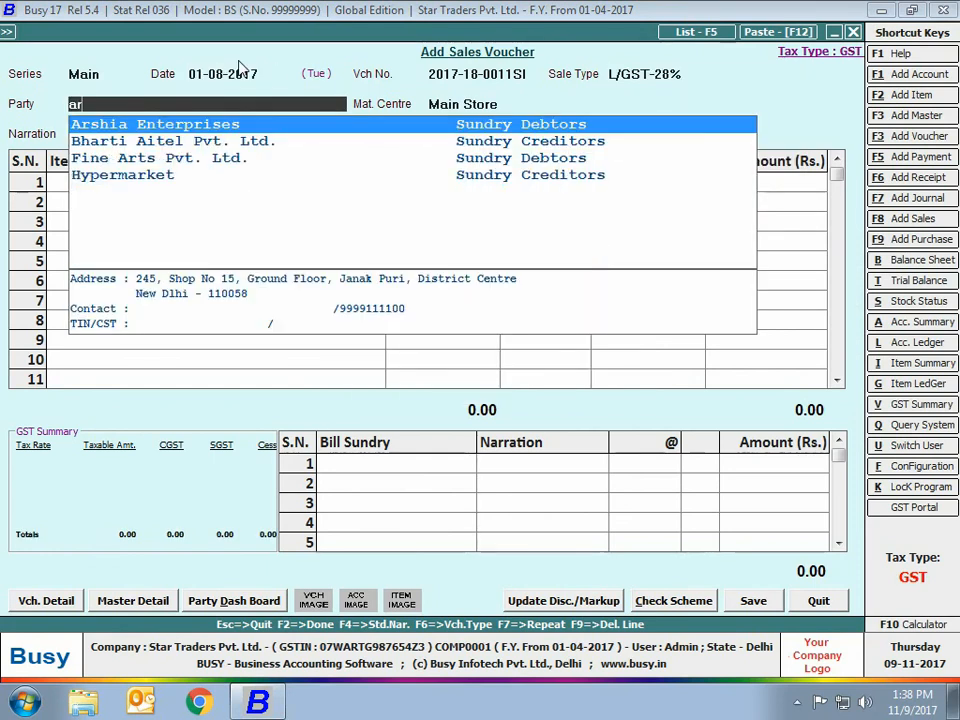
key("Return")
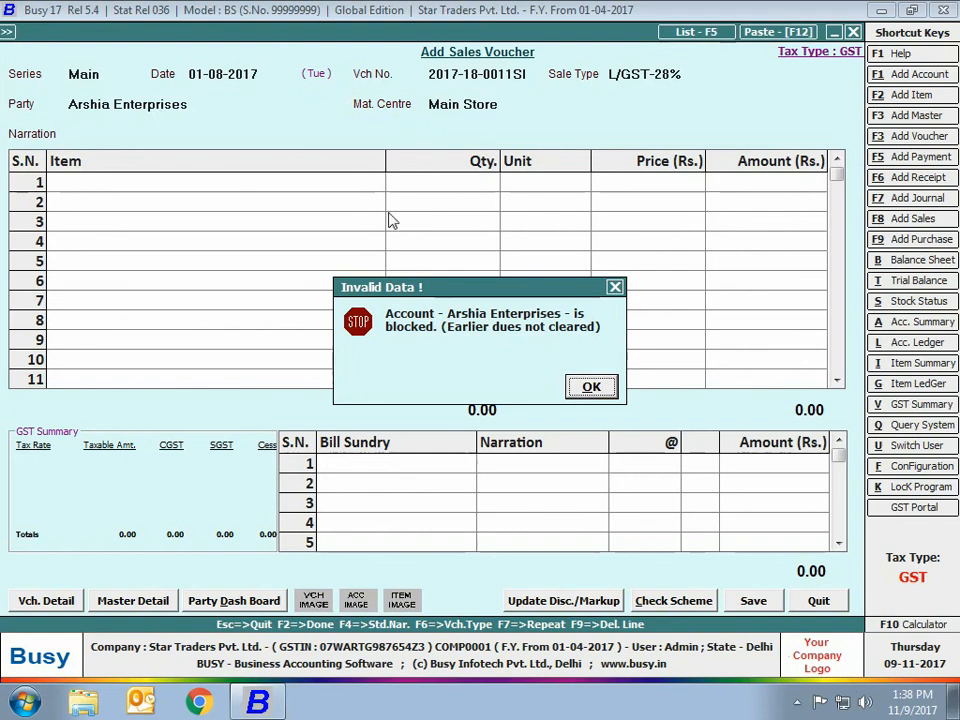
left_click(592, 391)
type("ka")
key("Return")
key("F2")
key("Return")
key("Return")
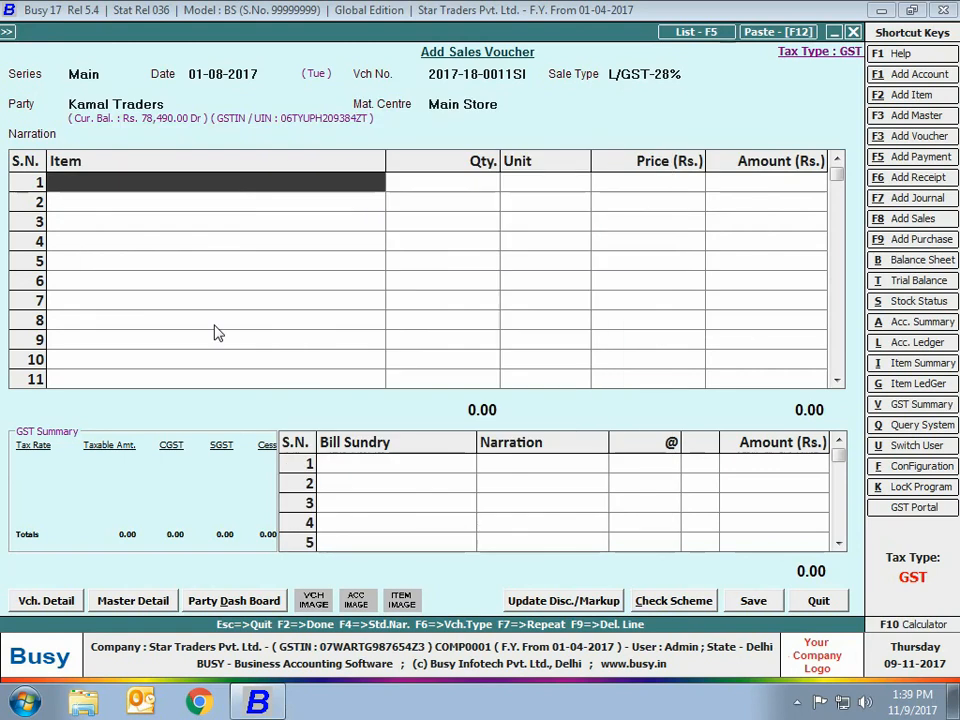
key("Escape")
key("Return")
key("Escape")
key("Escape")
left_click(139, 34)
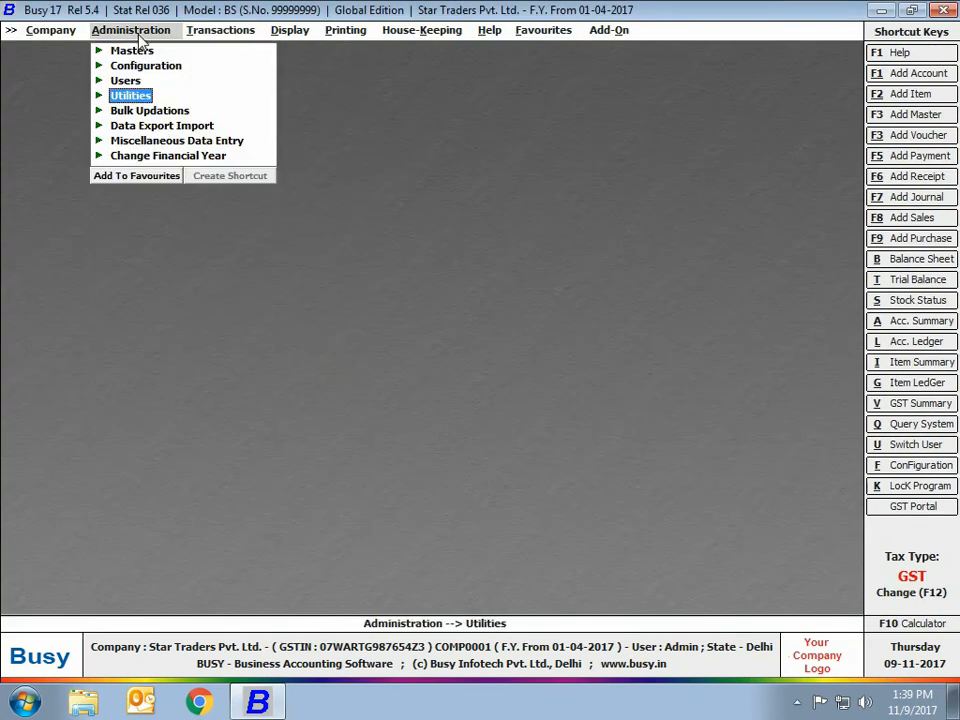
Open Data Export Import > Import Masters from MS Excel > Items.
left_click(157, 126)
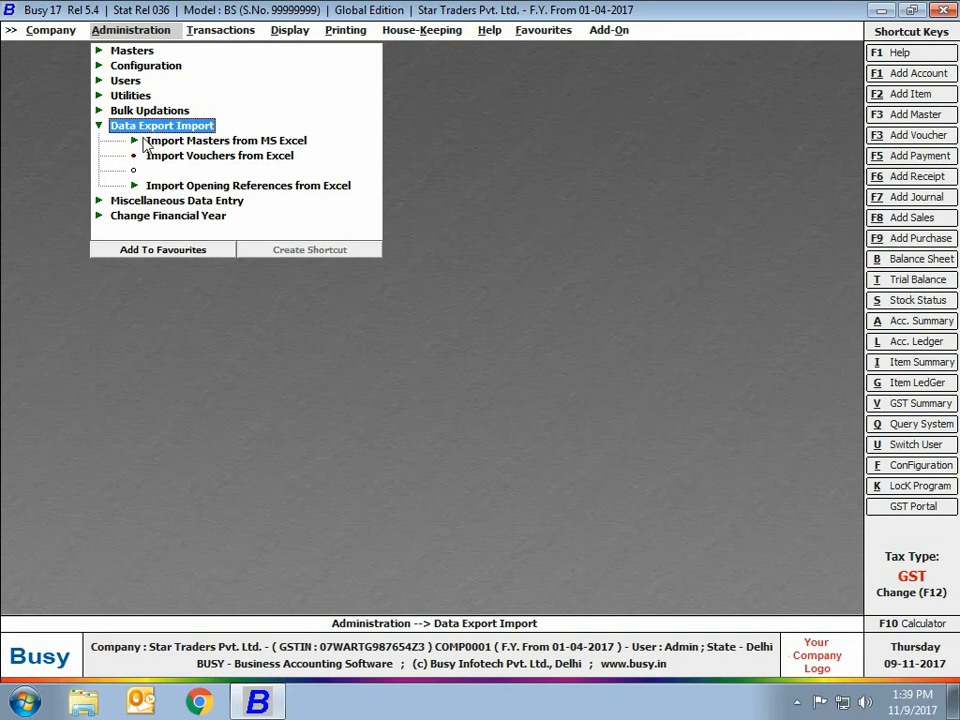
left_click(152, 141)
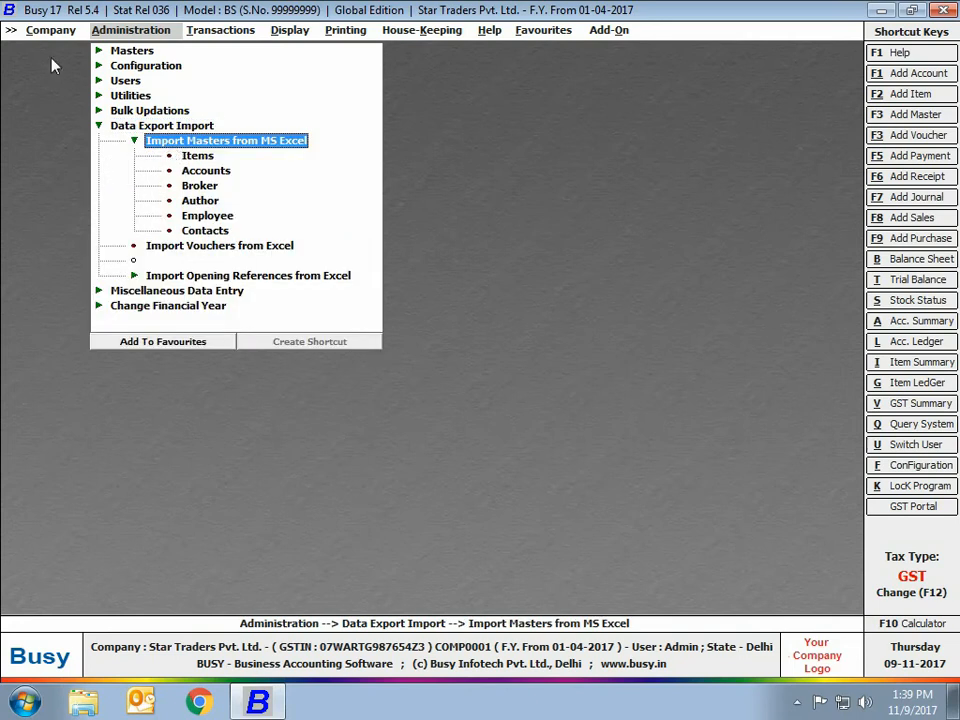
left_click(194, 160)
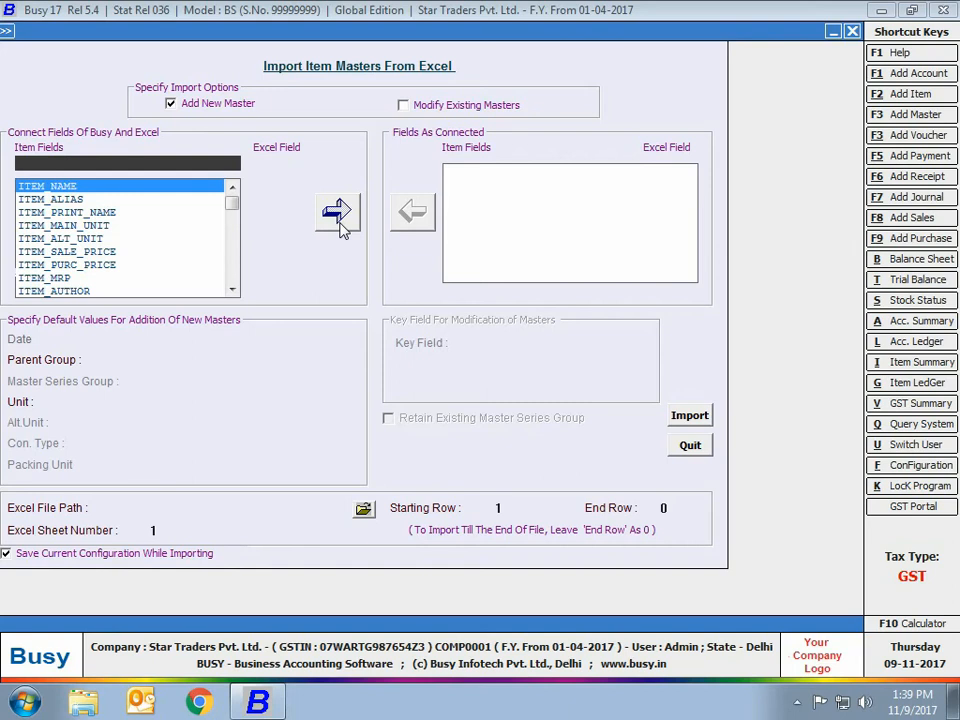
Map ITEM_NAME to Excel column A and ITEM_MAIN_UNIT to column B.
key("space")
key("Return")
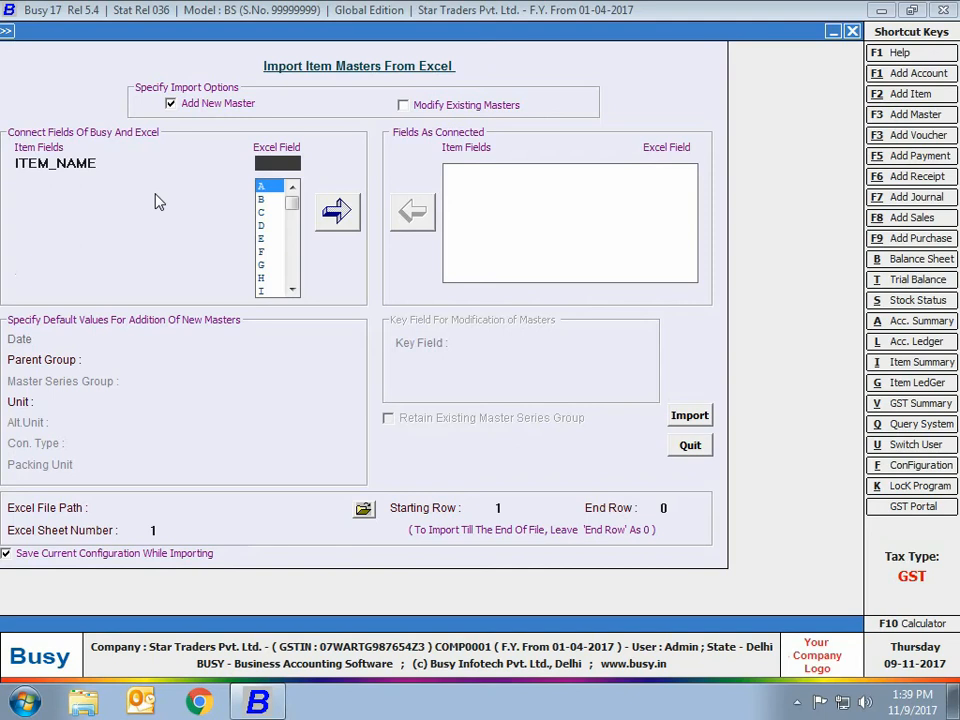
key("Return")
key("Return")
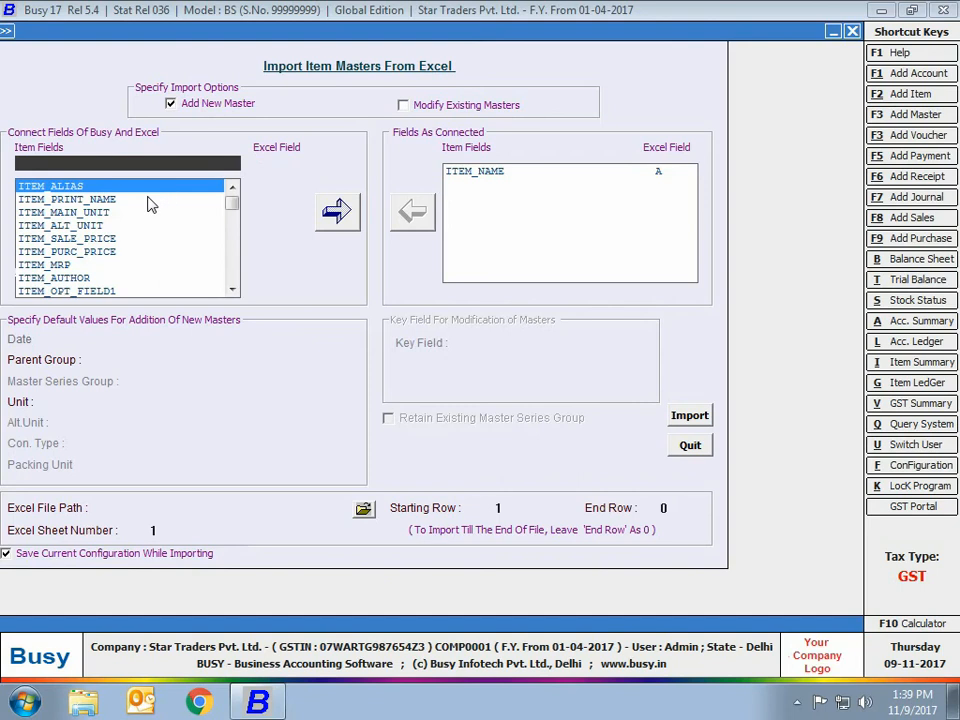
left_click(100, 212)
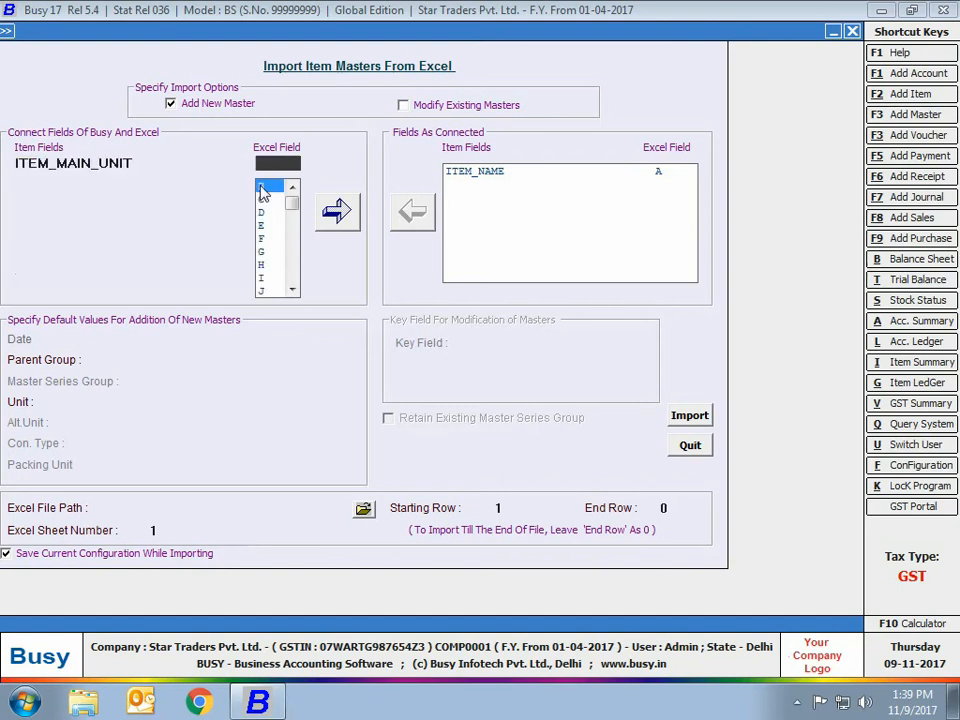
left_click(263, 191)
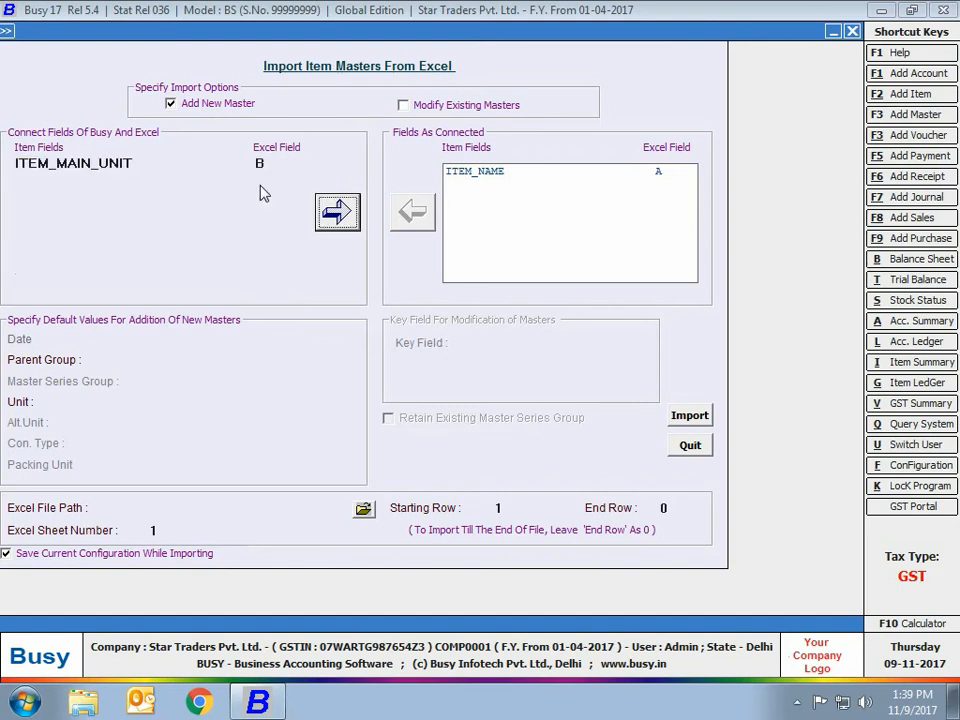
key("Return")
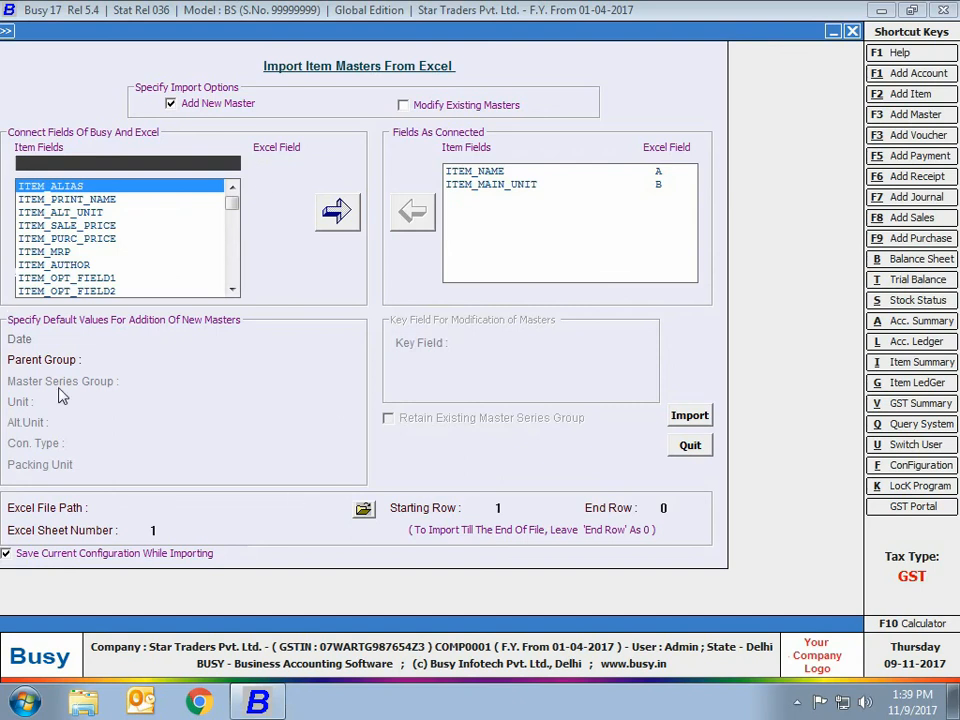
Set the default parent group to General and leave the item import form.
left_click(148, 357)
type("ge")
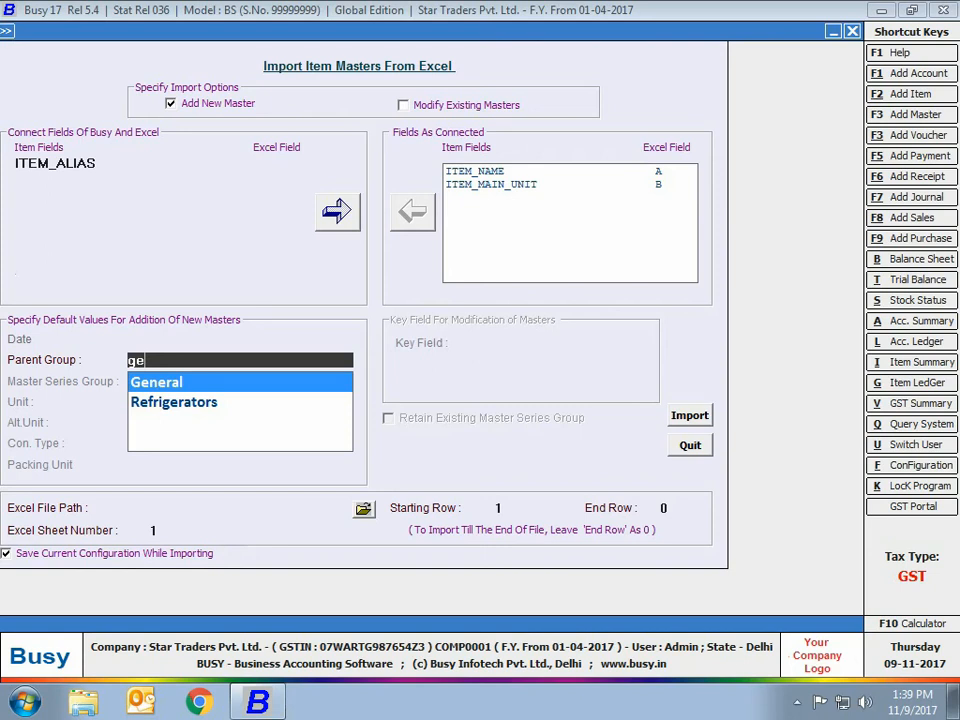
key("Return")
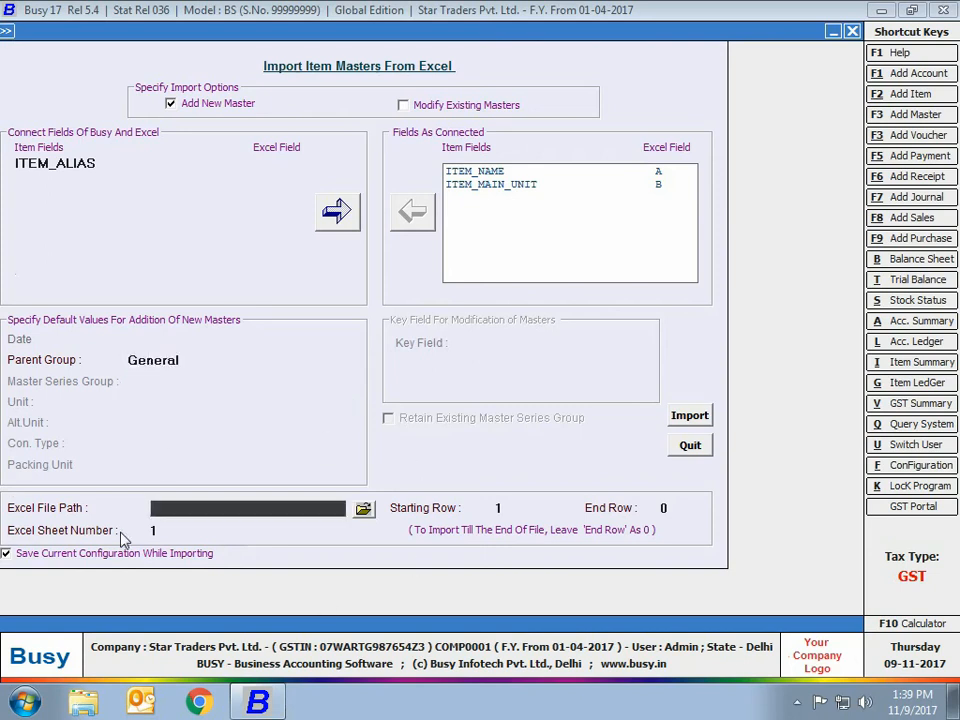
left_click(702, 450)
key("Escape")
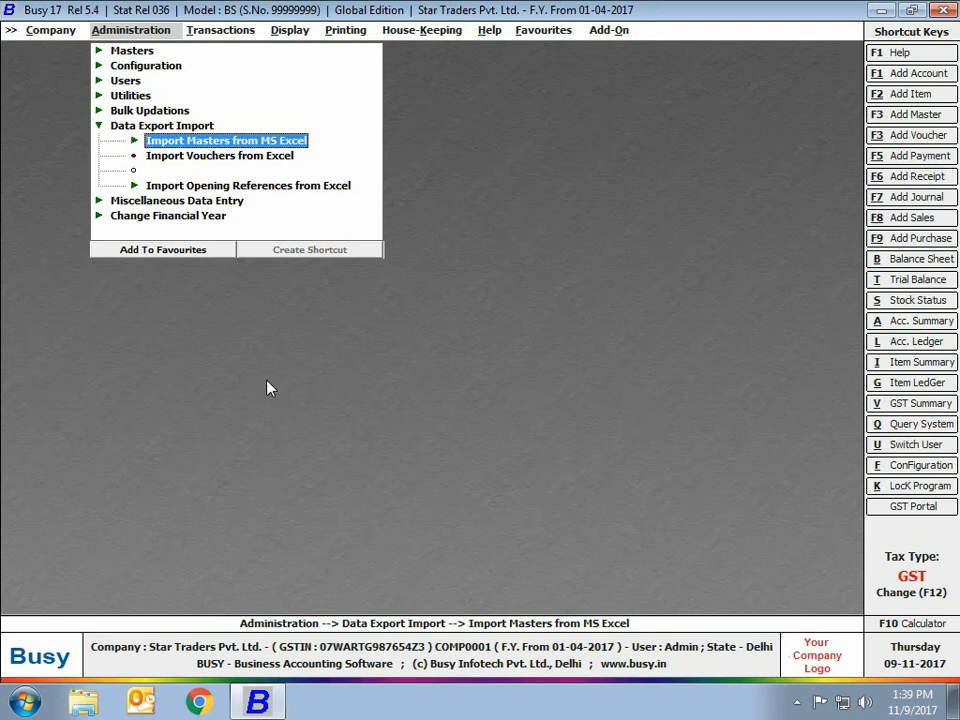
left_click(183, 163)
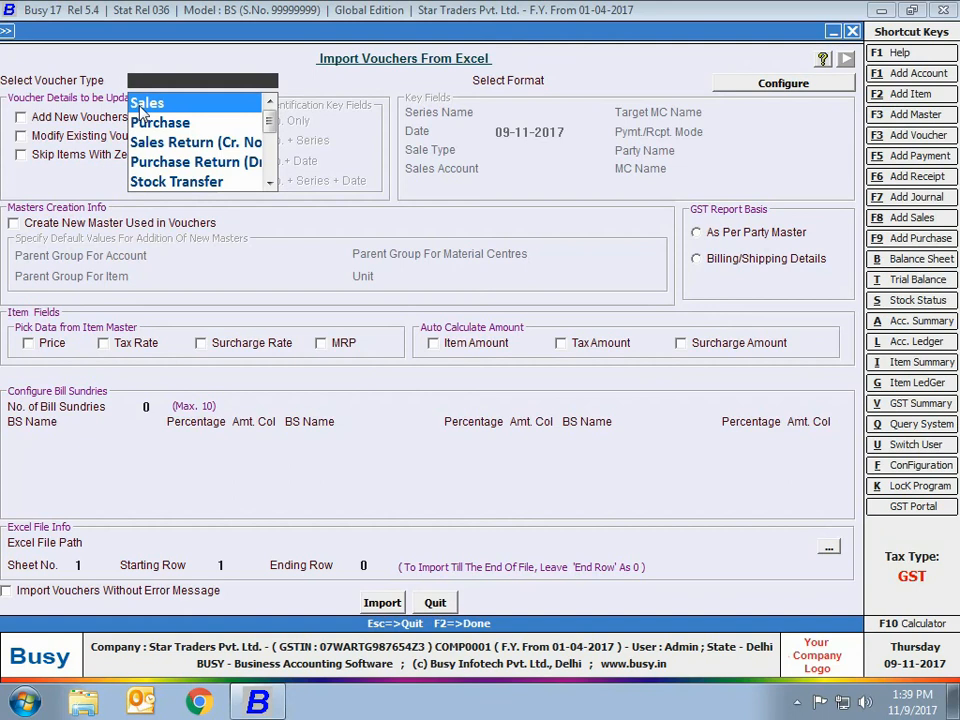
Choose the Sales voucher type and review the column layout of Sales format 1.
key("Return")
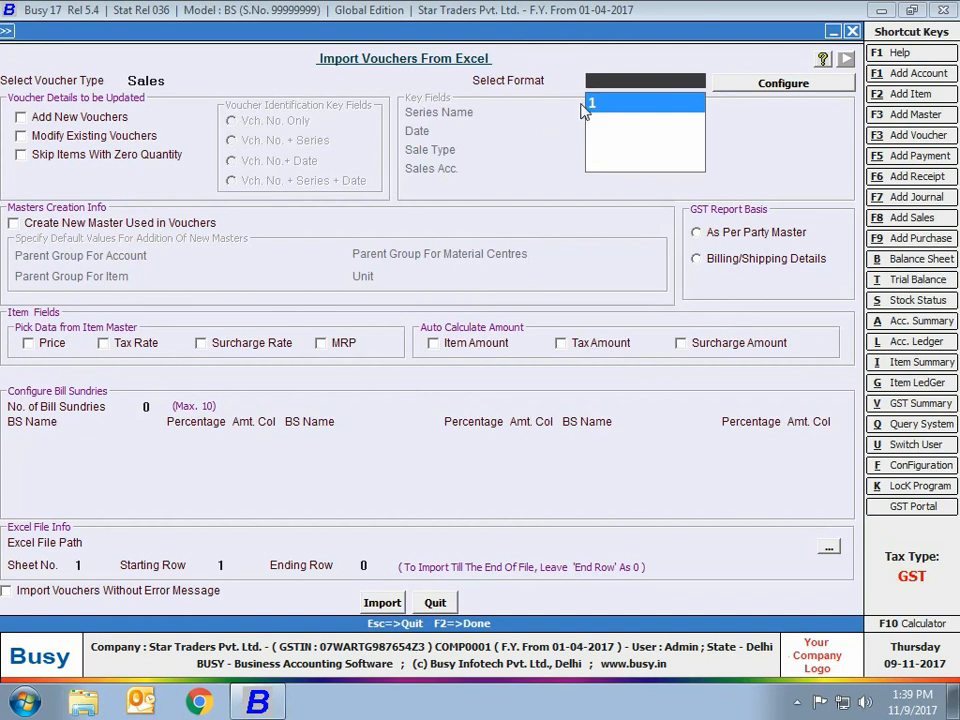
left_click(731, 88)
left_click(31, 111)
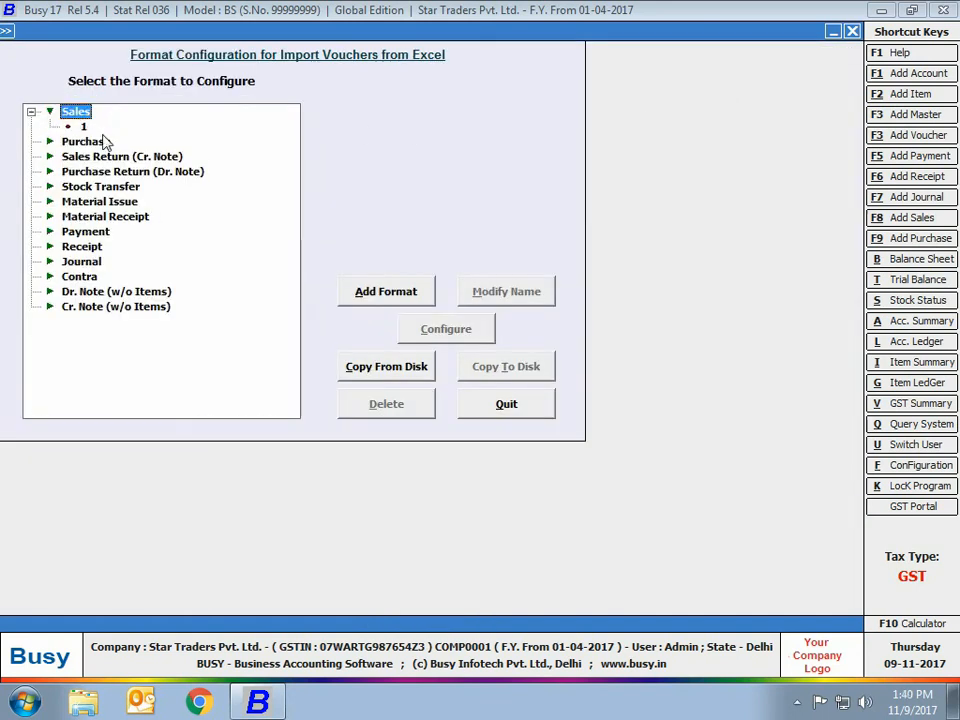
left_click(83, 126)
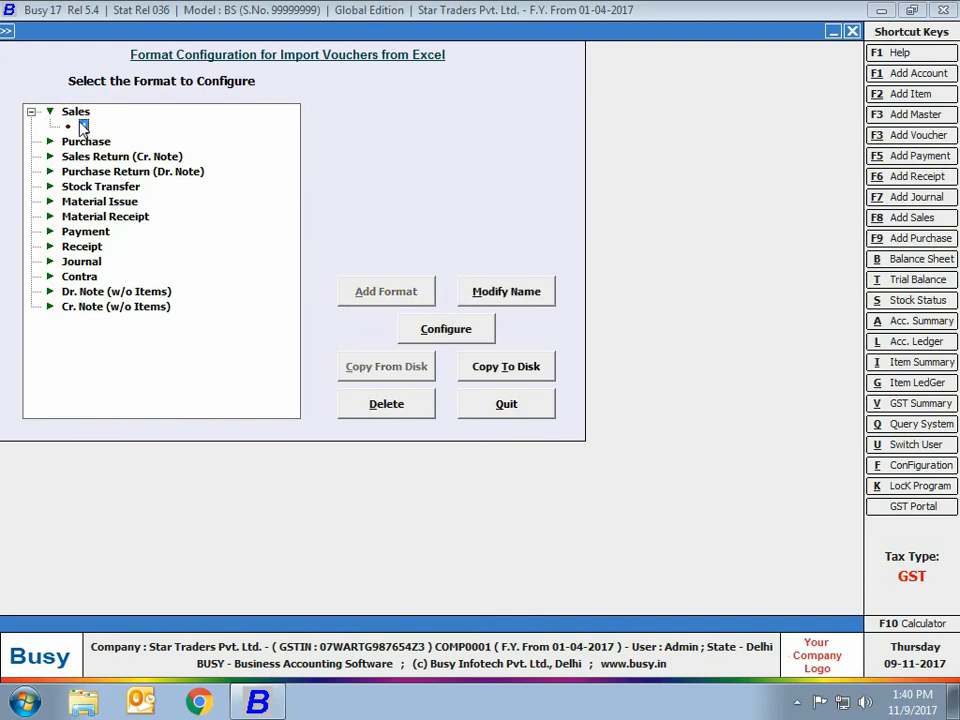
left_click(487, 327)
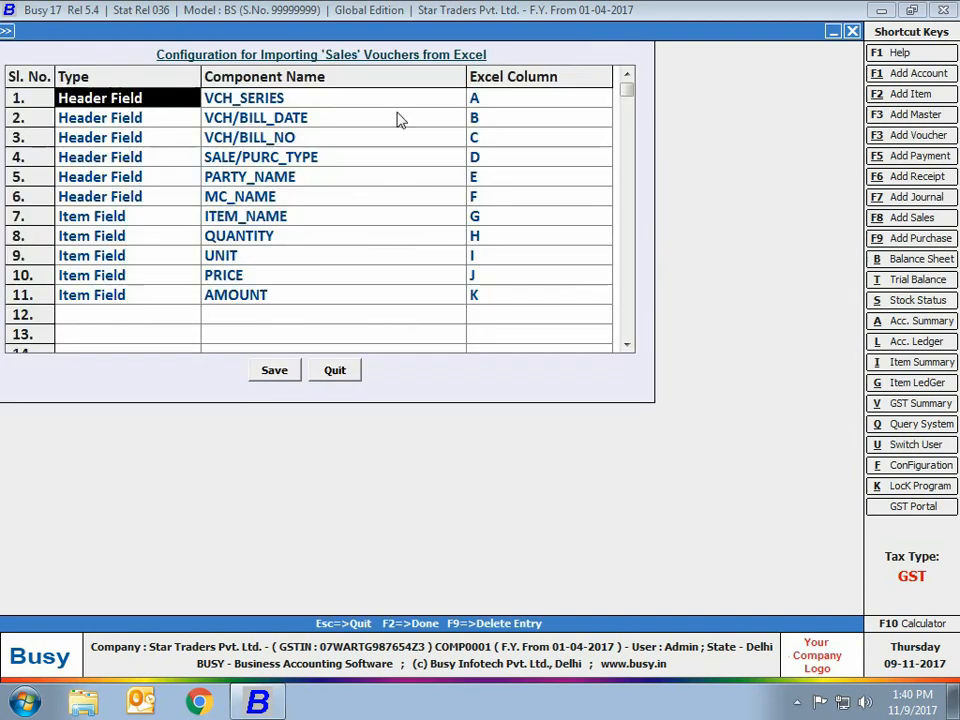
key("Escape")
key("Escape")
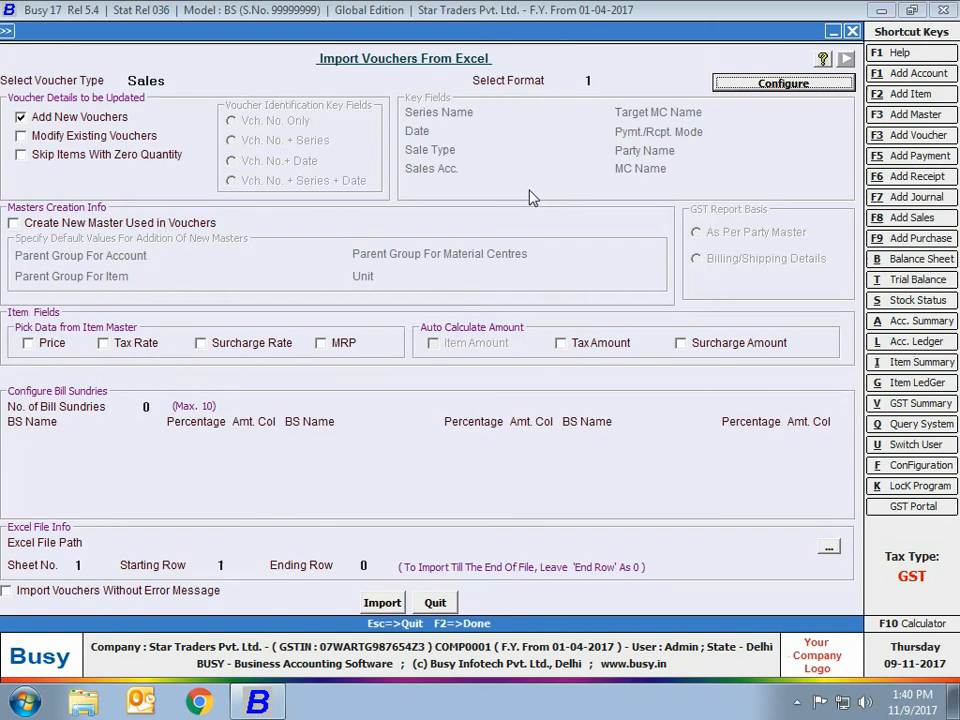
Enable Create New Master Used in Vouchers, then close the voucher import form.
left_click(26, 225)
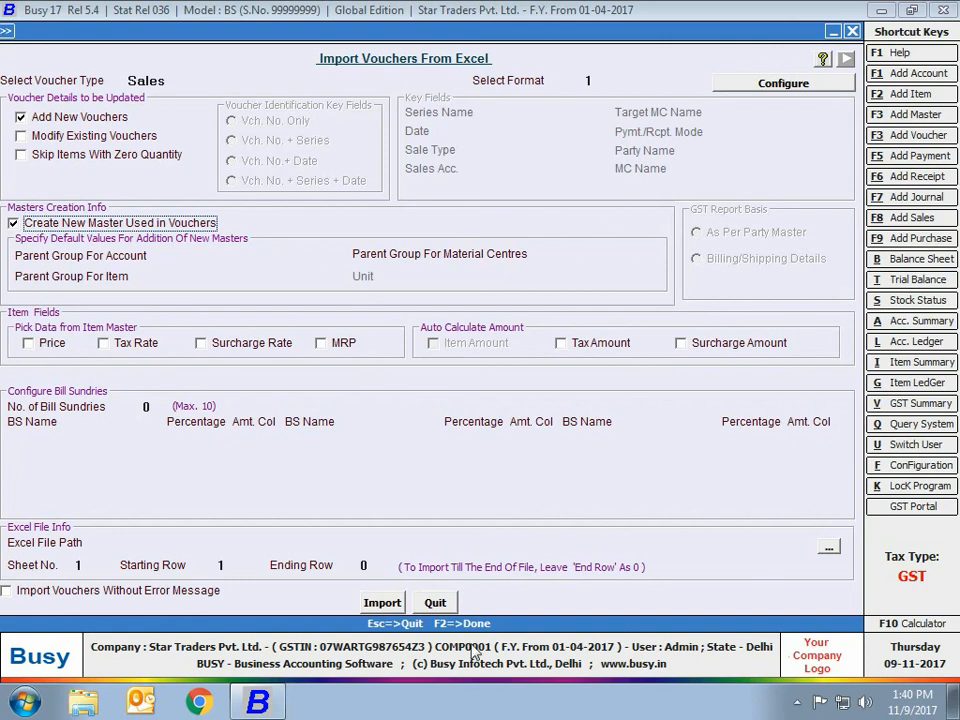
left_click(438, 604)
left_click(223, 187)
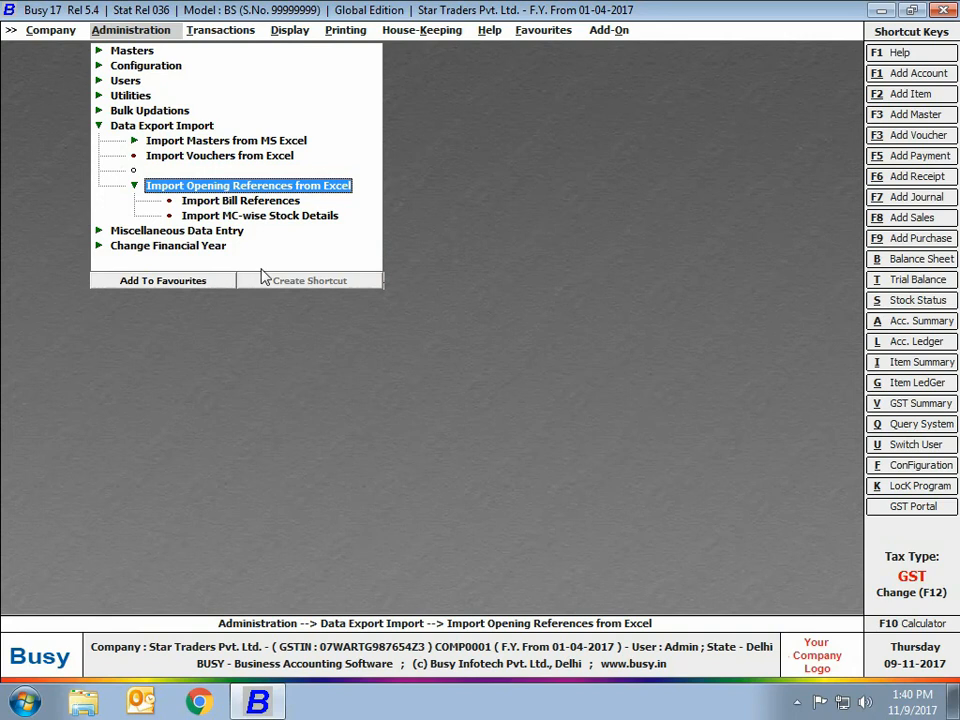
Start a daily message for Sales vouchers in the Main series.
key("Left")
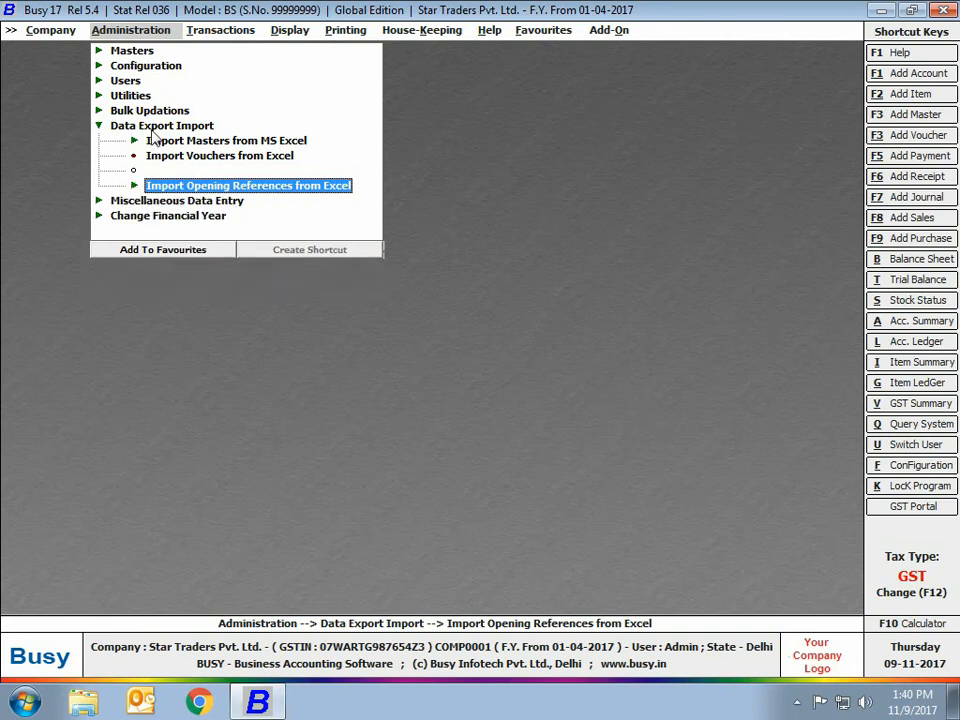
key("Left")
key("Left")
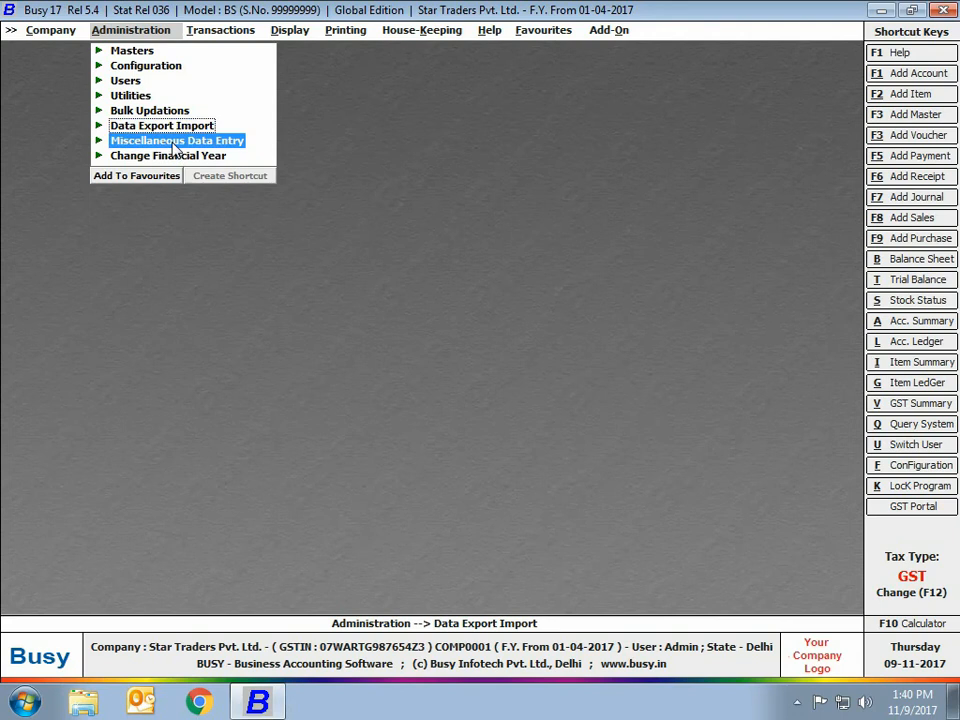
left_click(175, 147)
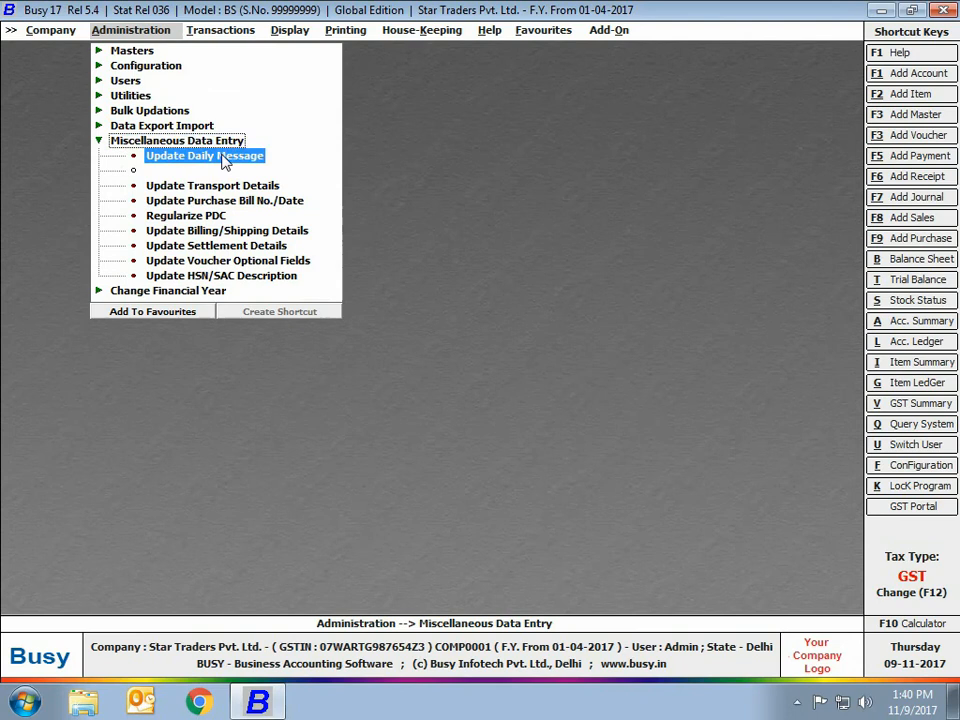
left_click(222, 157)
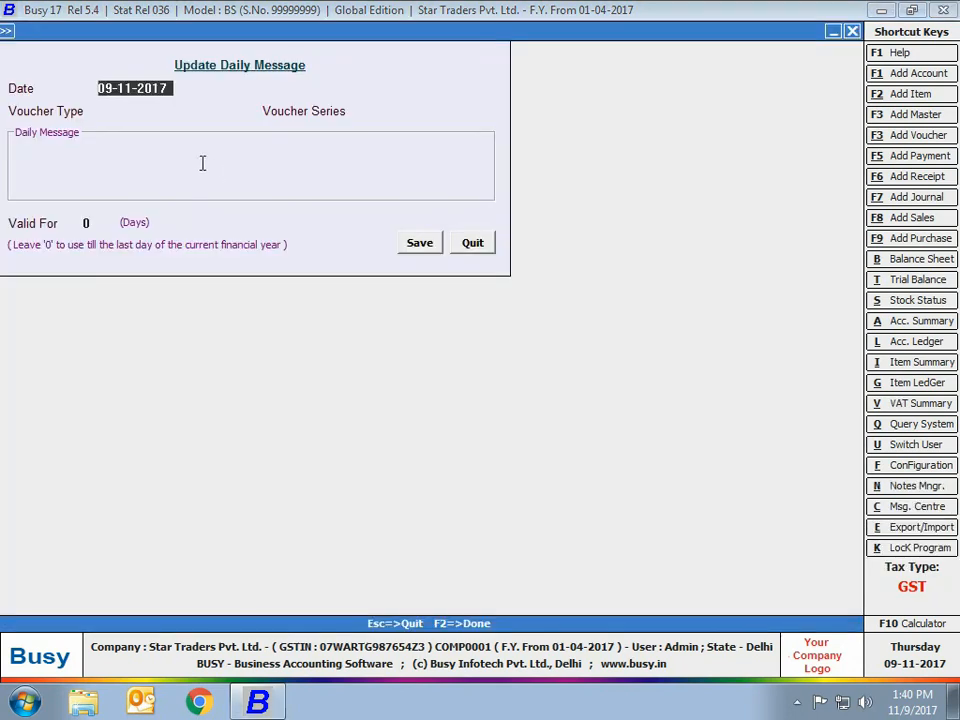
key("Return")
type("sa")
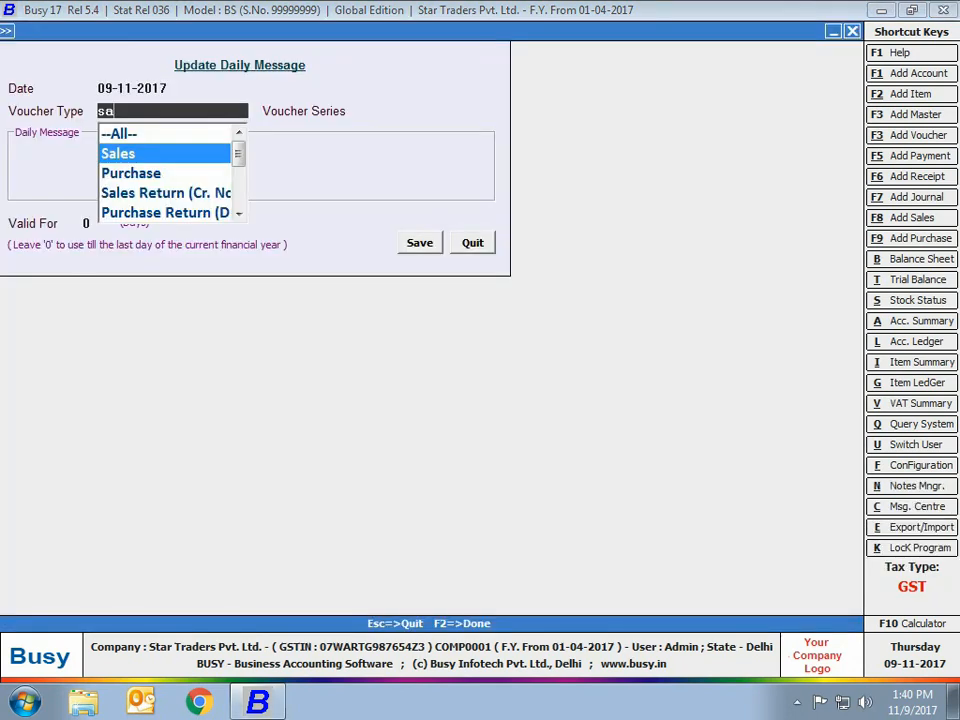
key("Return")
type("ma")
key("Return")
Enter 'Extra 5 % cashback' valid for 10 days, save it, and quit the form.
type("Extra 5 % cashback")
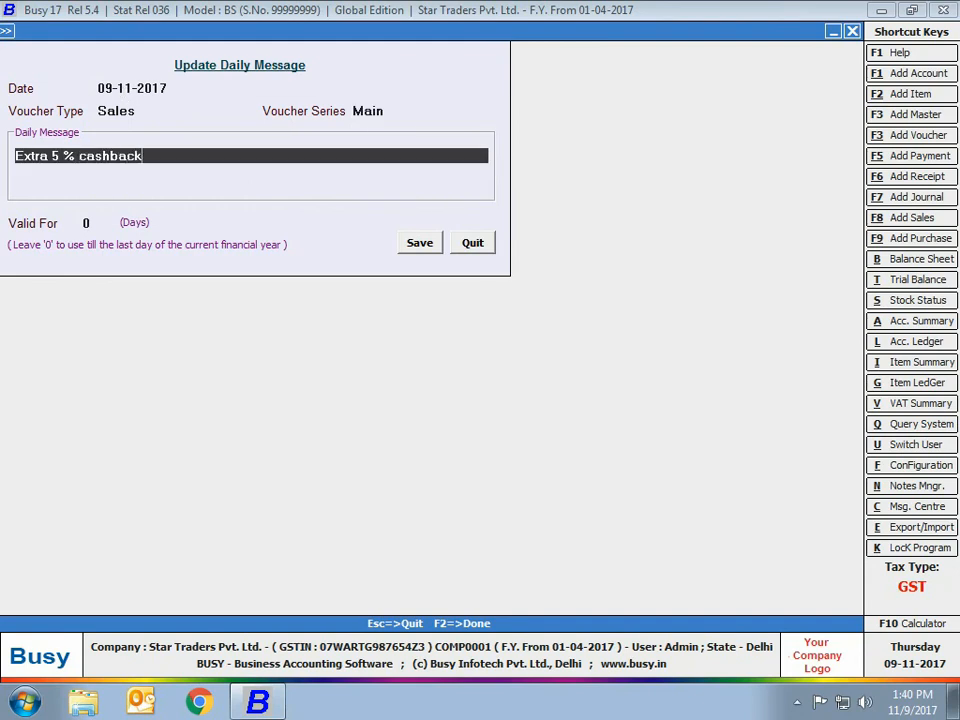
key("Return")
key("Return")
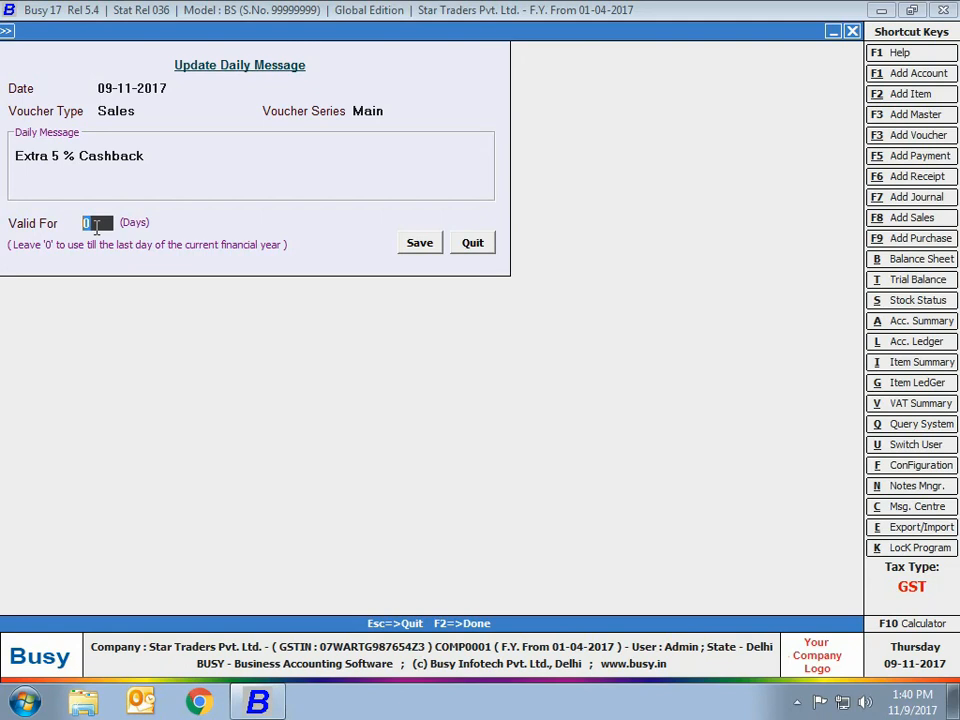
type("10")
left_click(403, 249)
key("Escape")
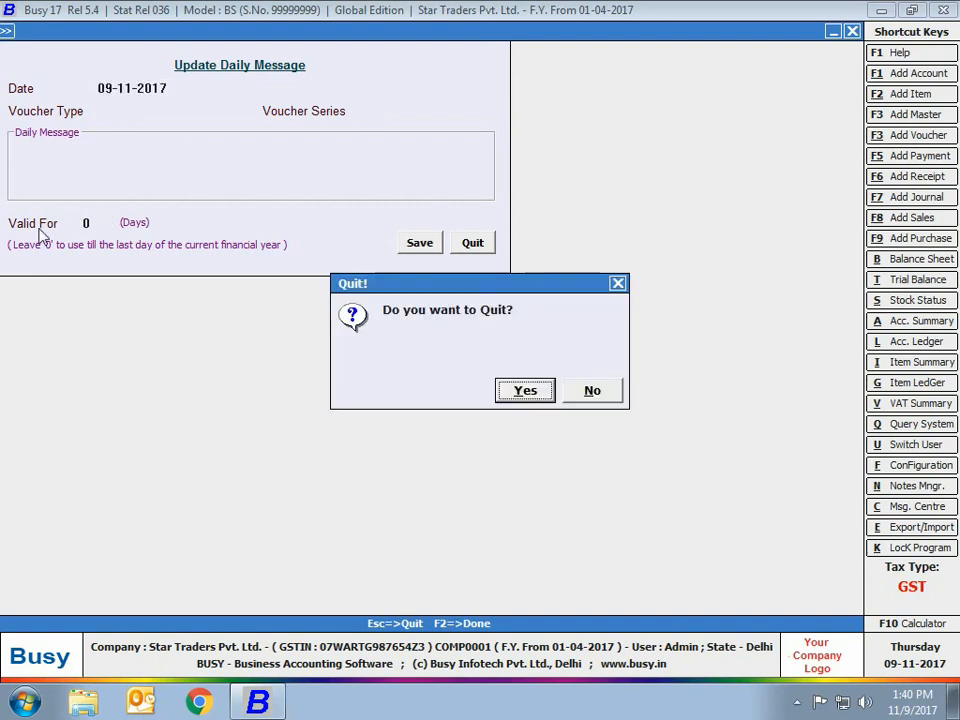
key("Return")
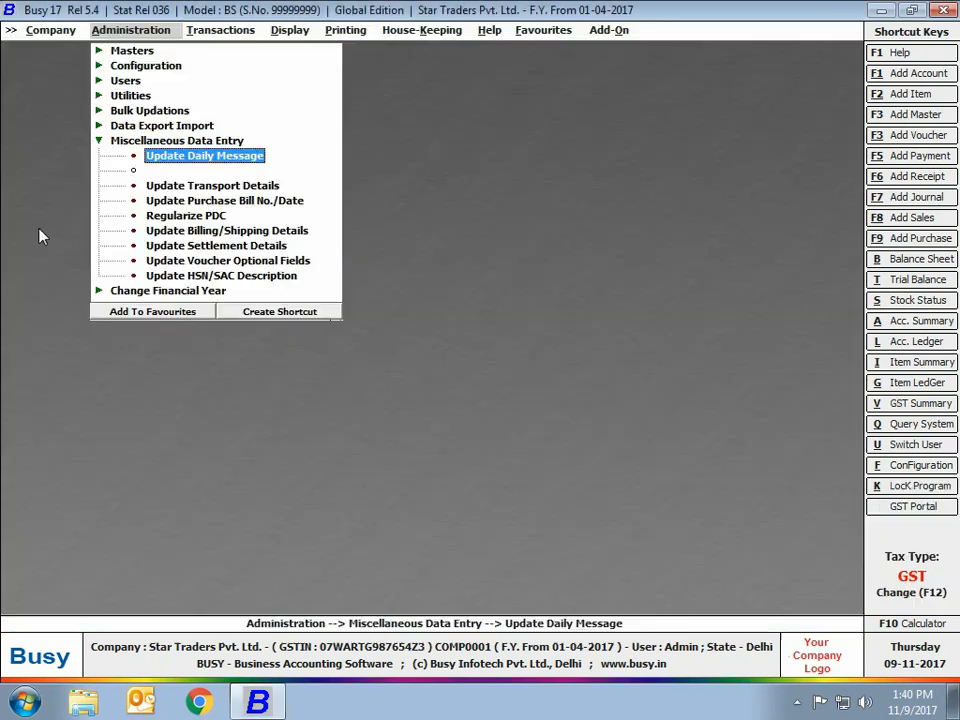
left_click(163, 188)
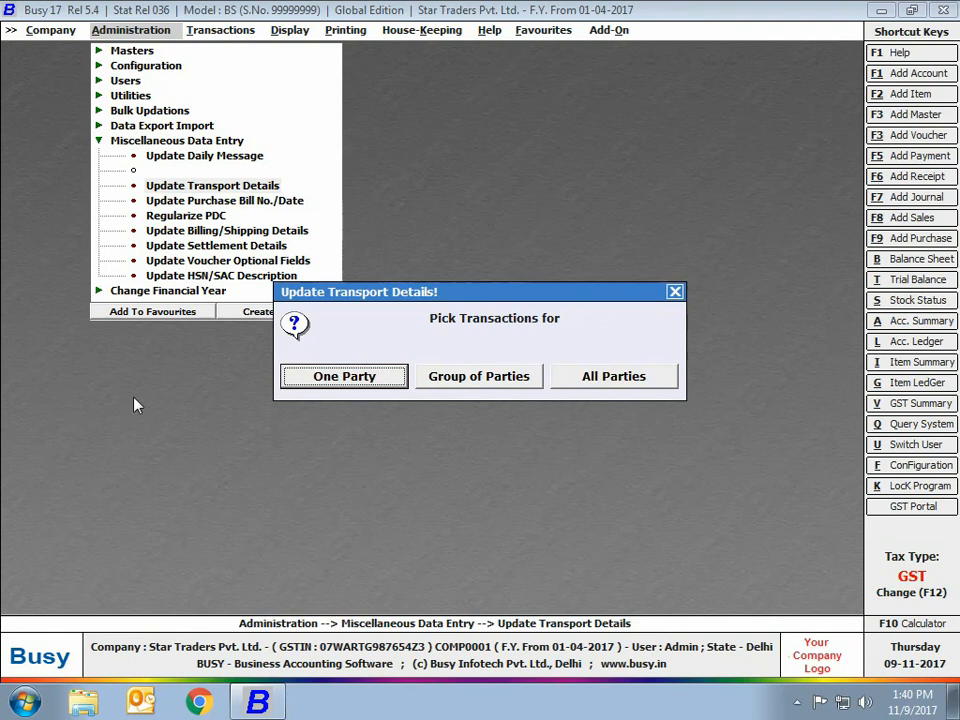
left_click(614, 376)
left_click(370, 378)
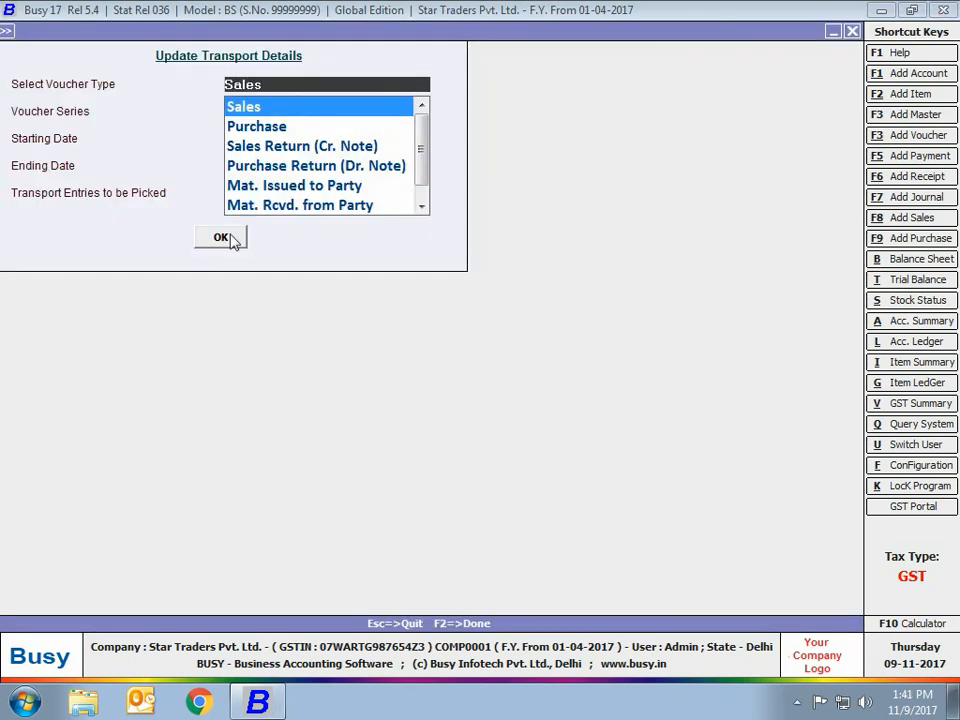
left_click(222, 238)
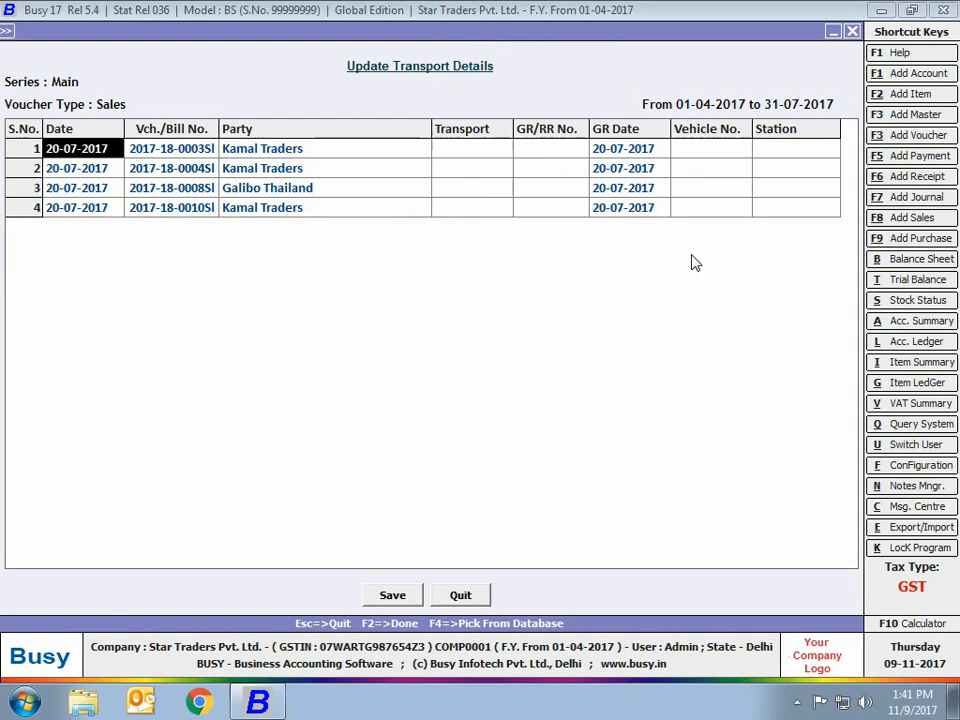
key("Escape")
key("Escape")
key("Return")
key("Escape")
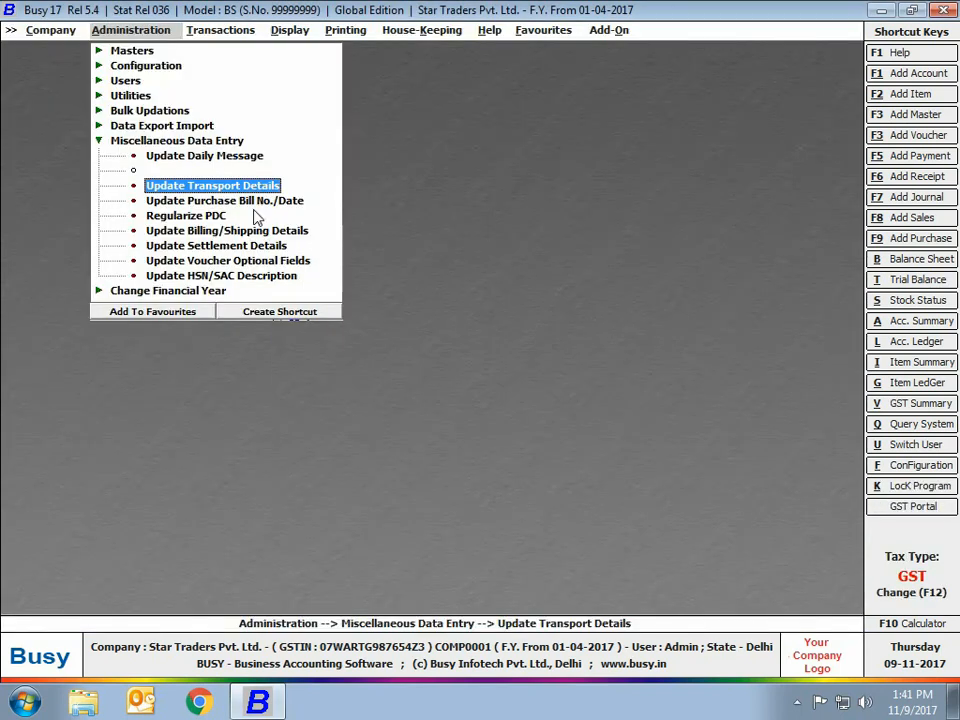
left_click(253, 201)
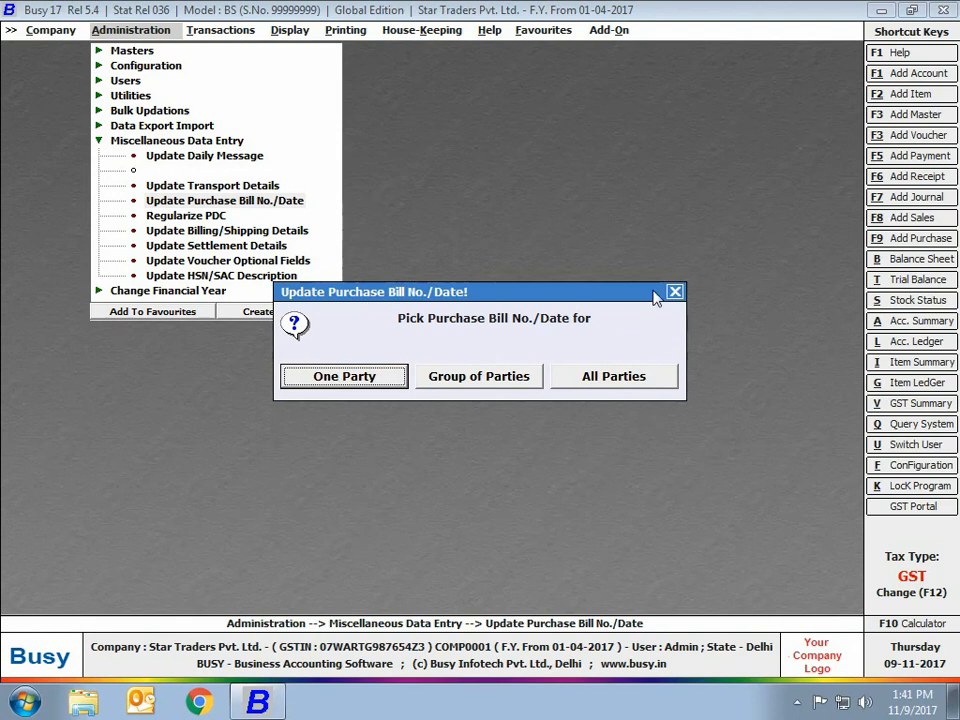
left_click(632, 388)
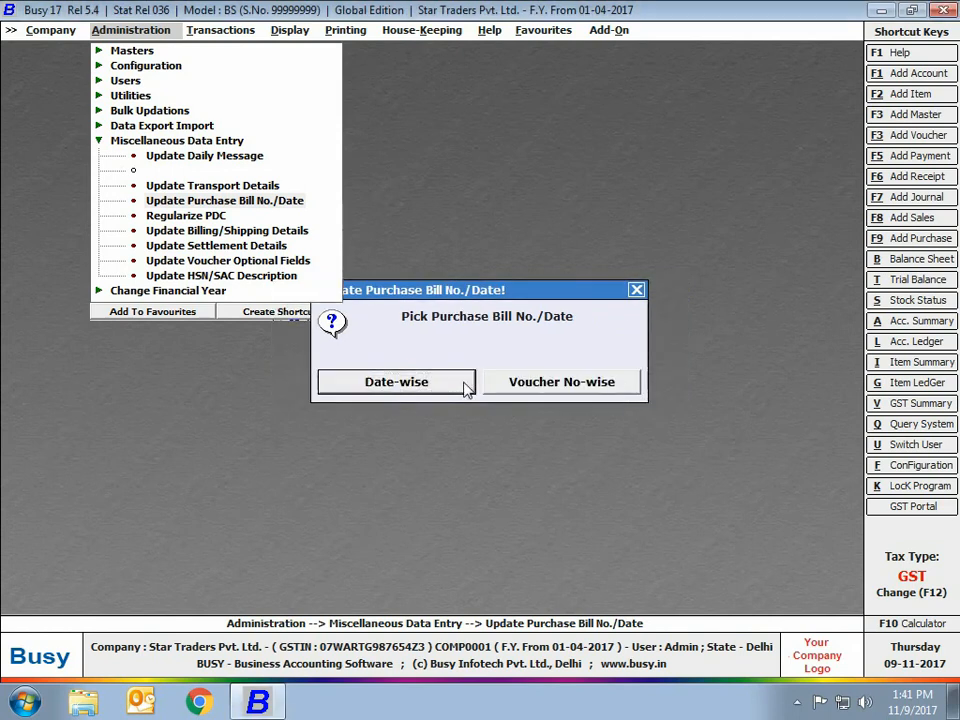
left_click(375, 381)
left_click(129, 186)
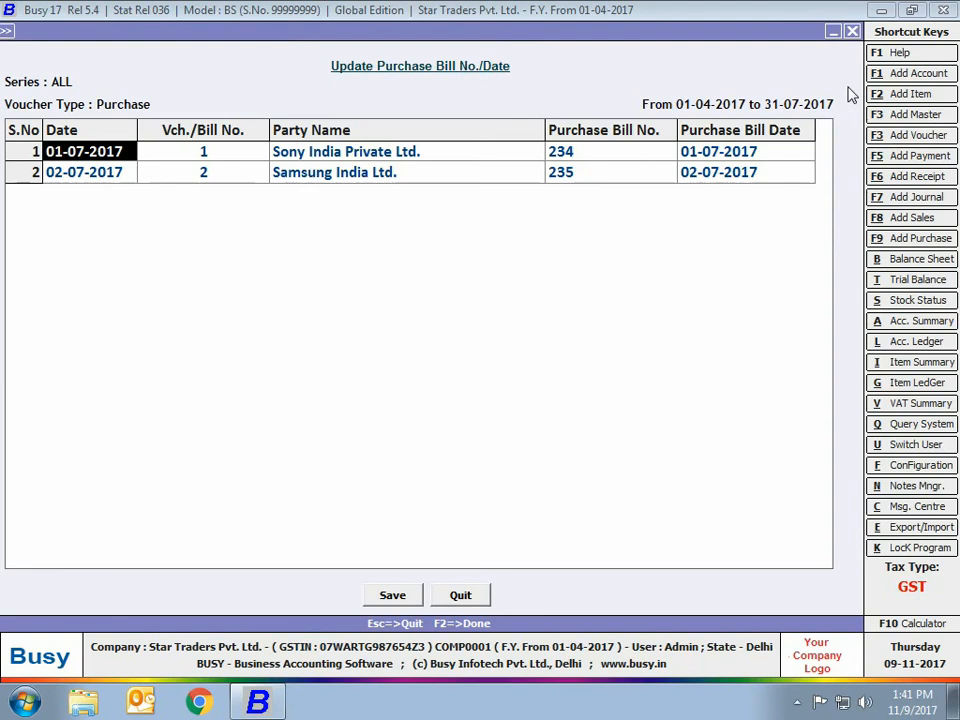
key("Escape")
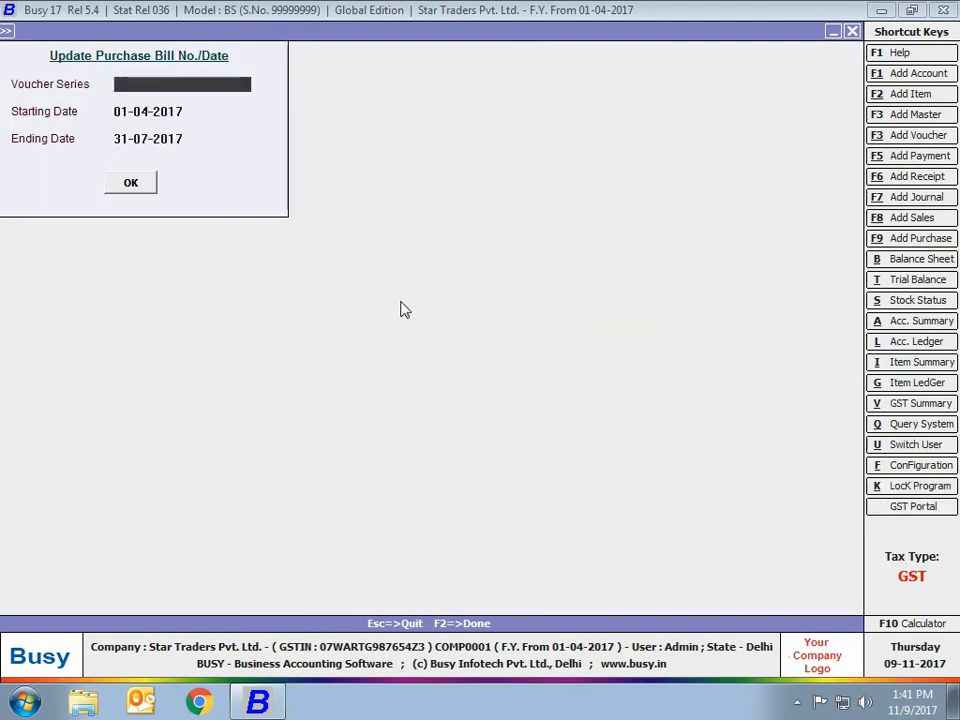
key("Escape")
key("Escape")
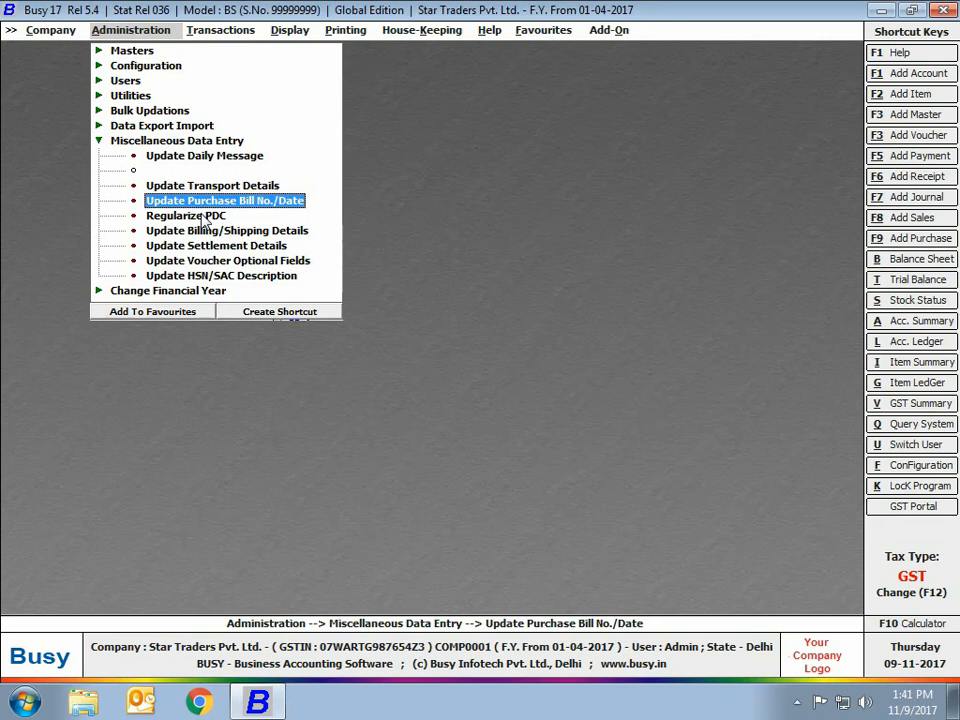
left_click(205, 217)
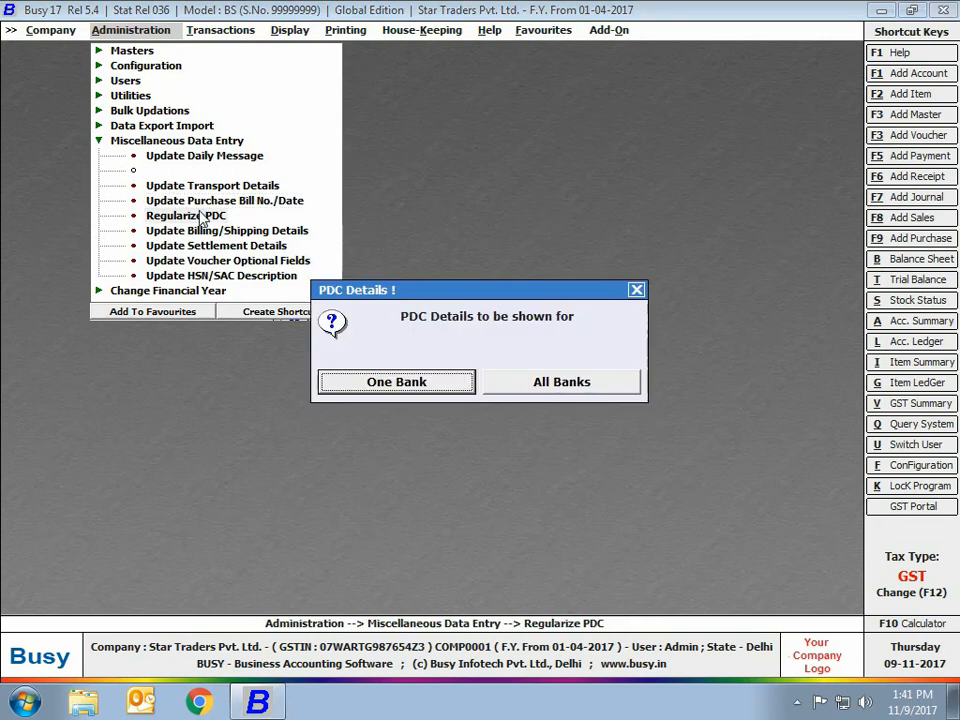
List post-dated cheques from all banks and tick the HDFC Bank and State Bank of India cheques.
left_click(508, 385)
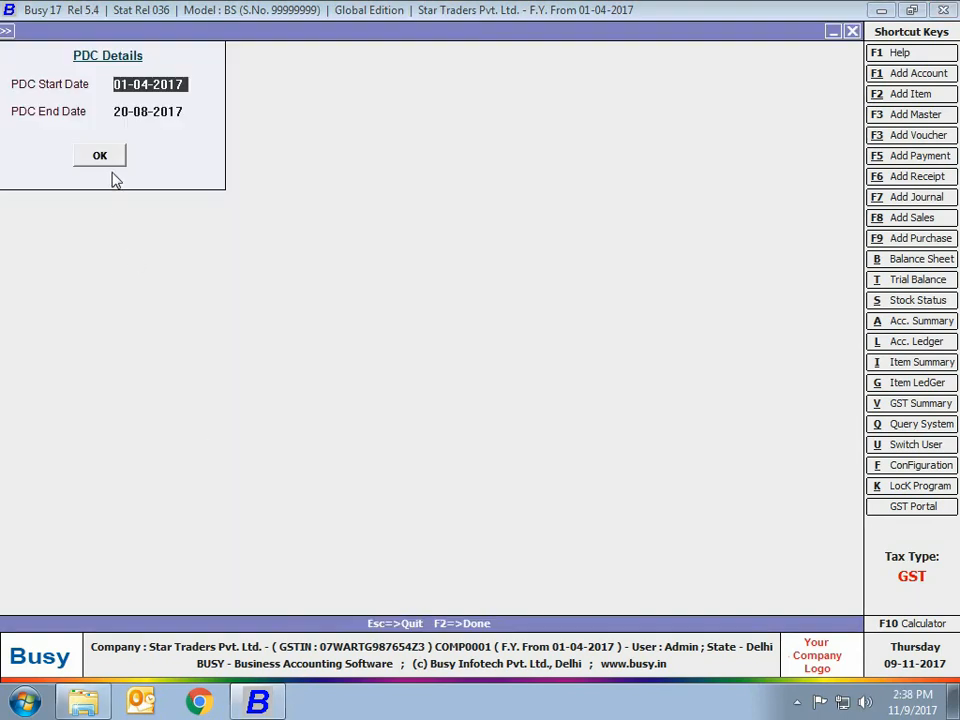
left_click(99, 158)
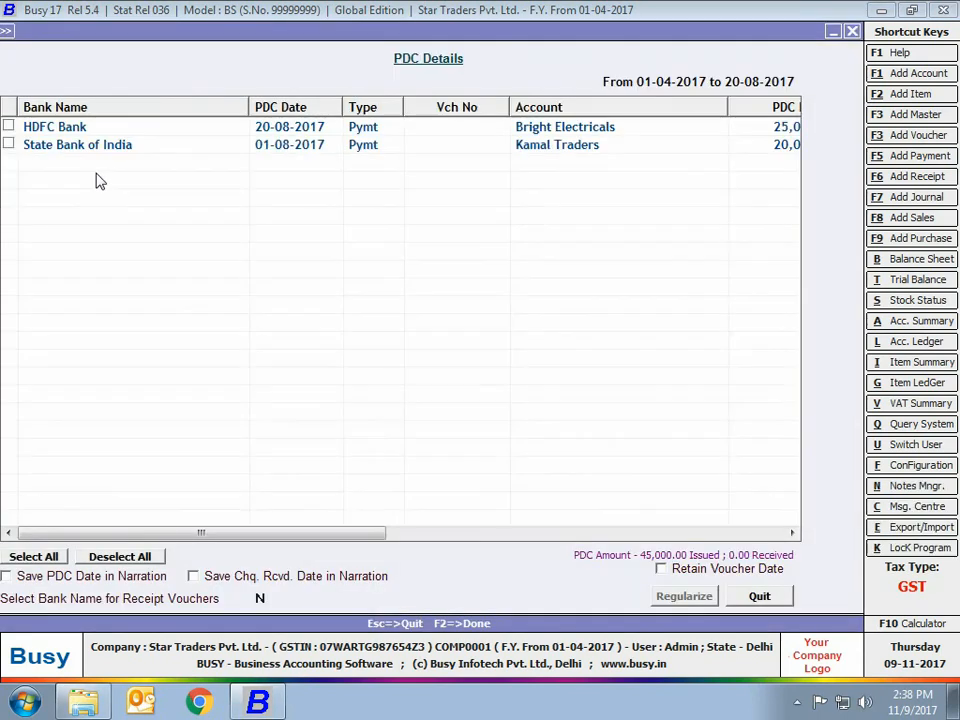
left_click(9, 127)
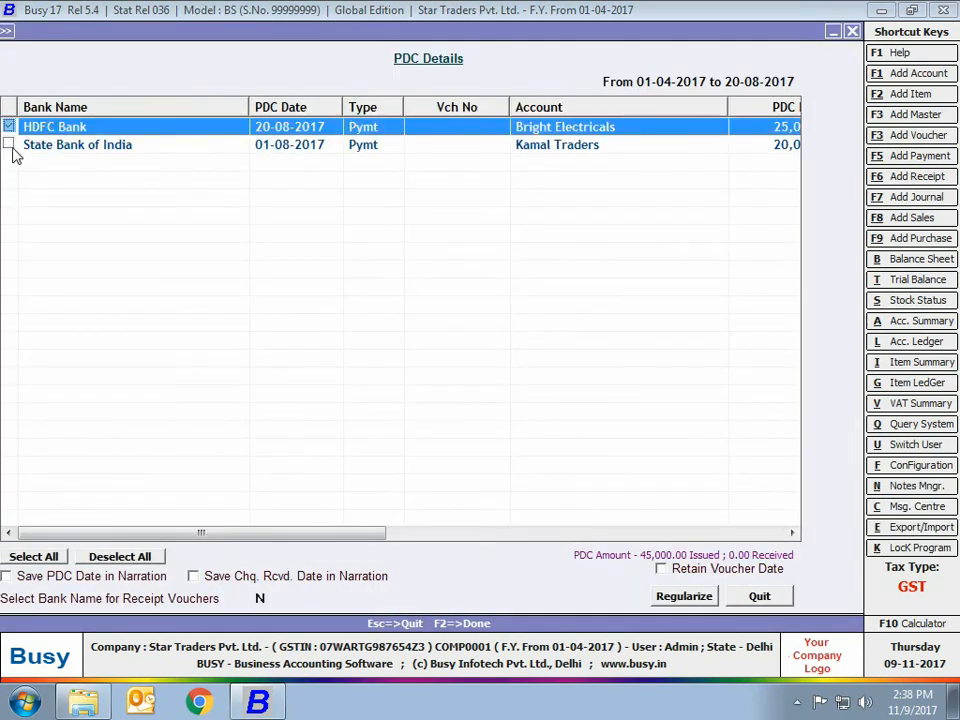
left_click(9, 146)
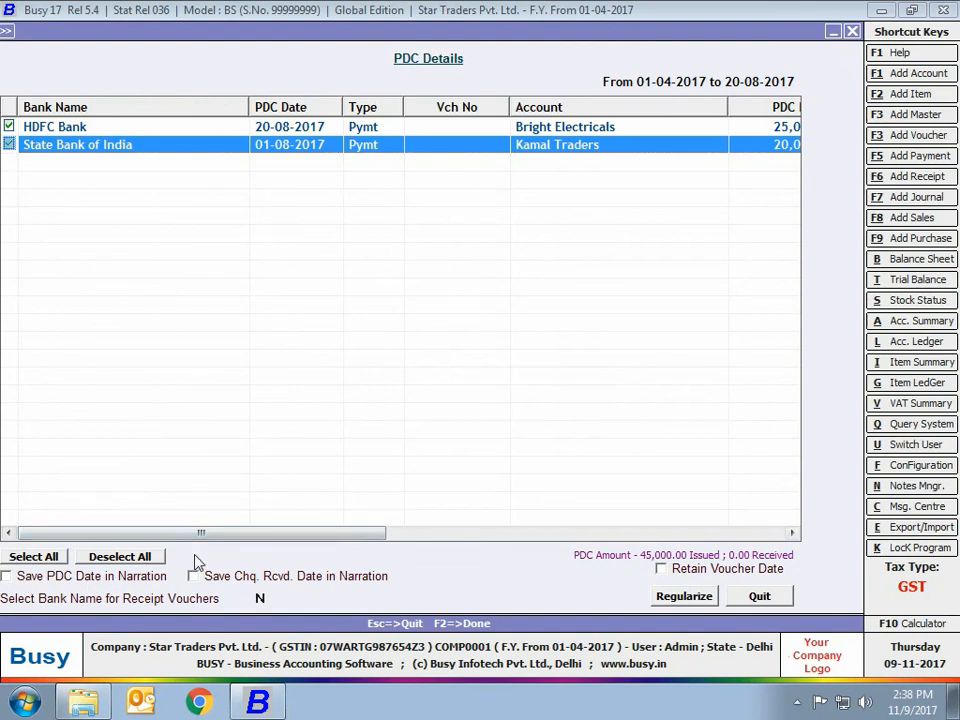
Regularize them with PDC and received dates in narration, retaining the voucher date.
left_click(50, 577)
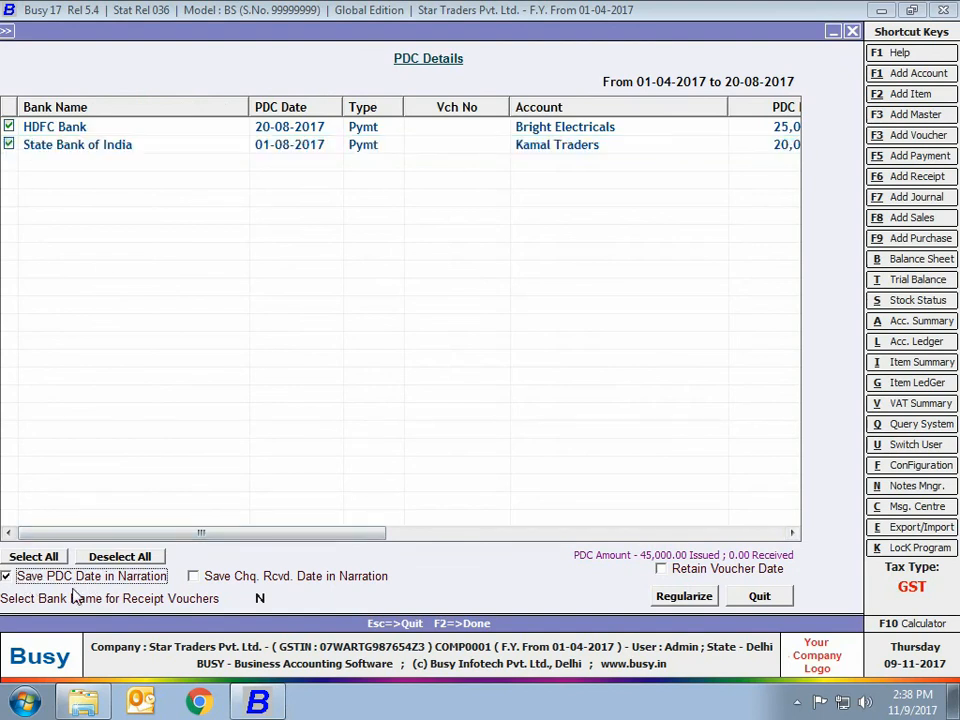
left_click(234, 578)
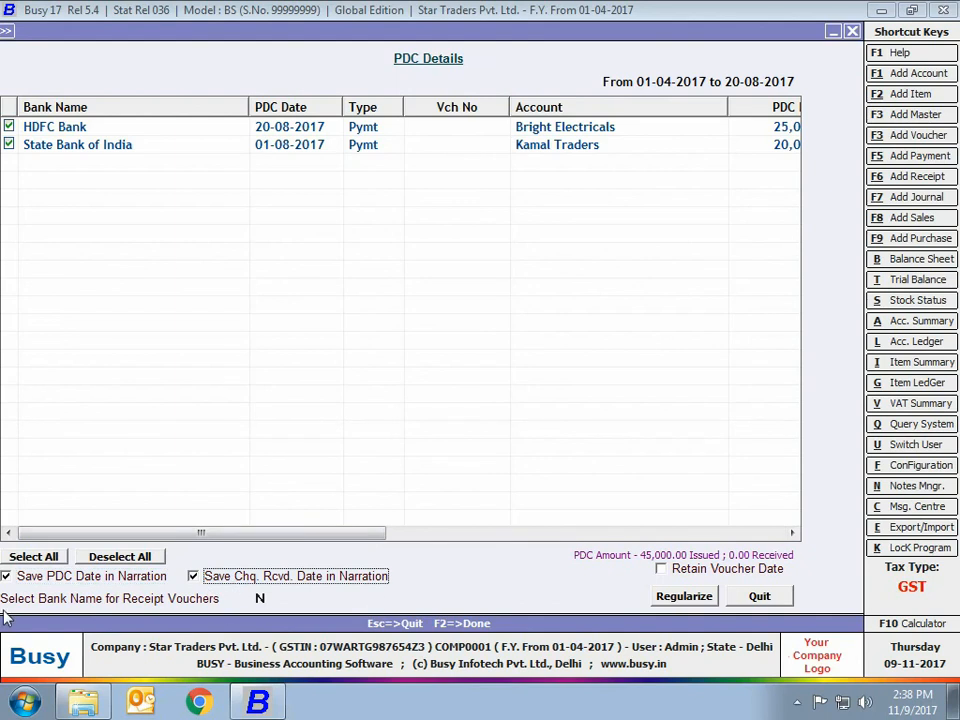
left_click(678, 569)
left_click(682, 596)
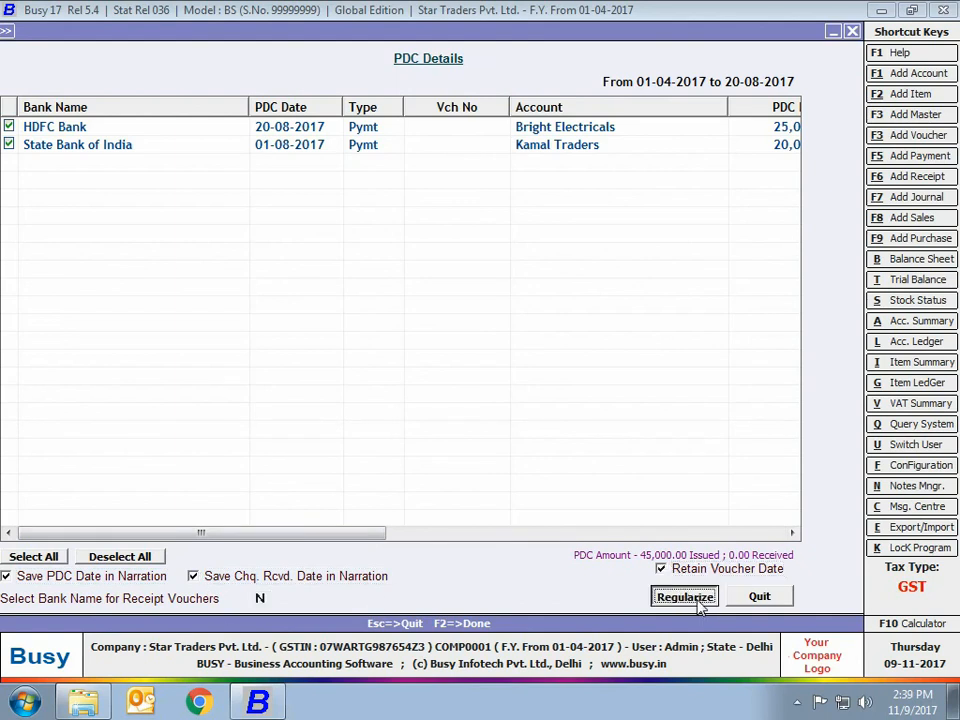
left_click(600, 388)
key("Escape")
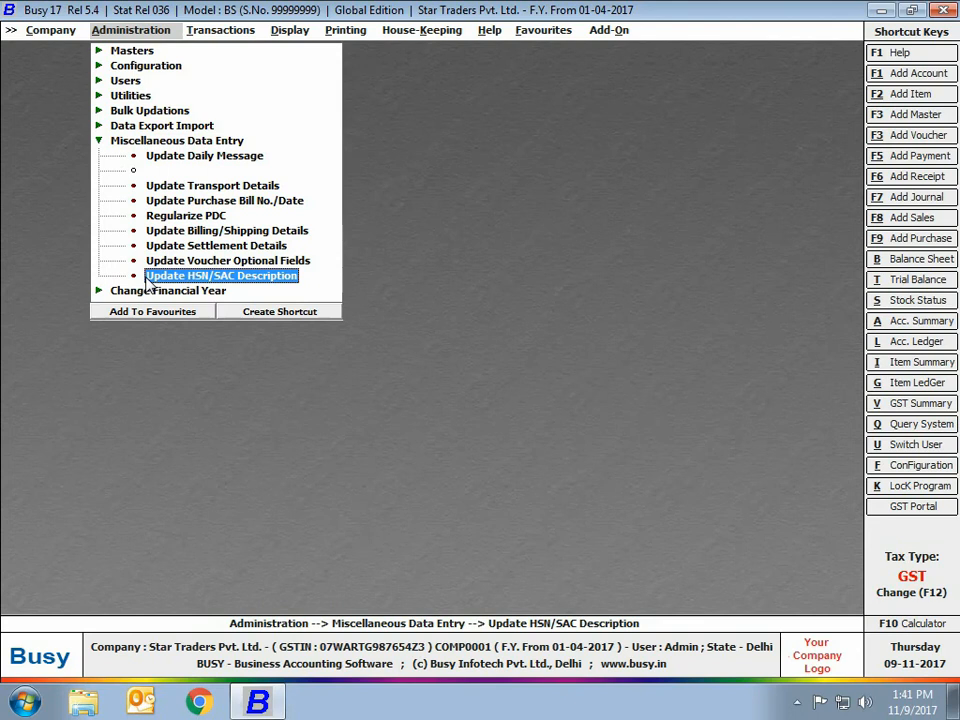
left_click(150, 277)
Save HSN 84189200 with unit Pcs. and description 'Household Refrigerators', confirming the prompts.
type("84189200")
key("Return")
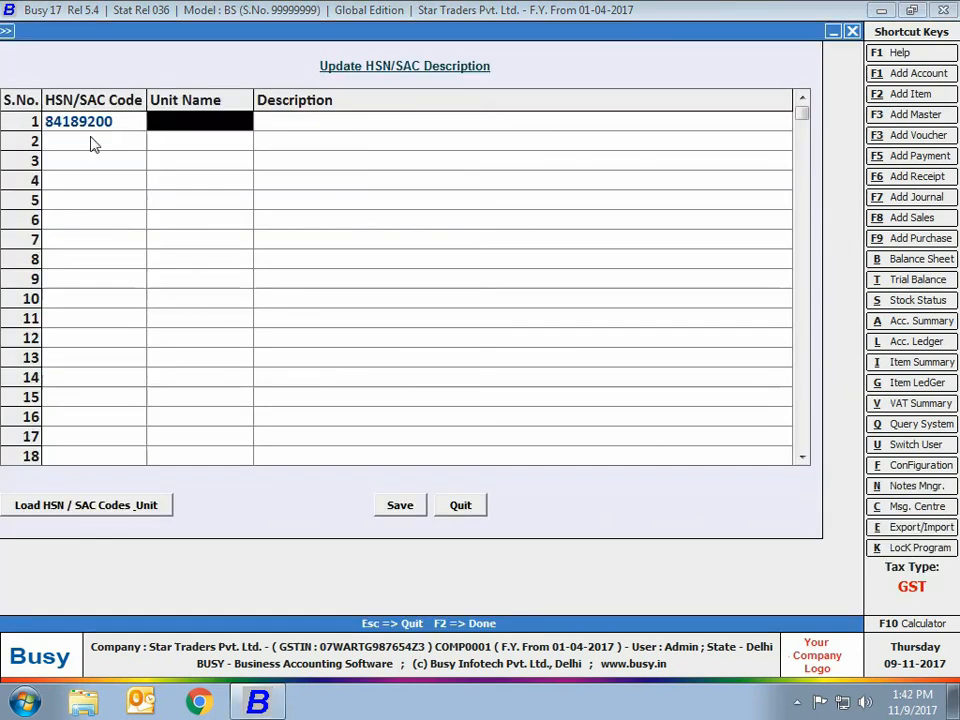
type("Pcs")
key("Return")
type("Household Refri")
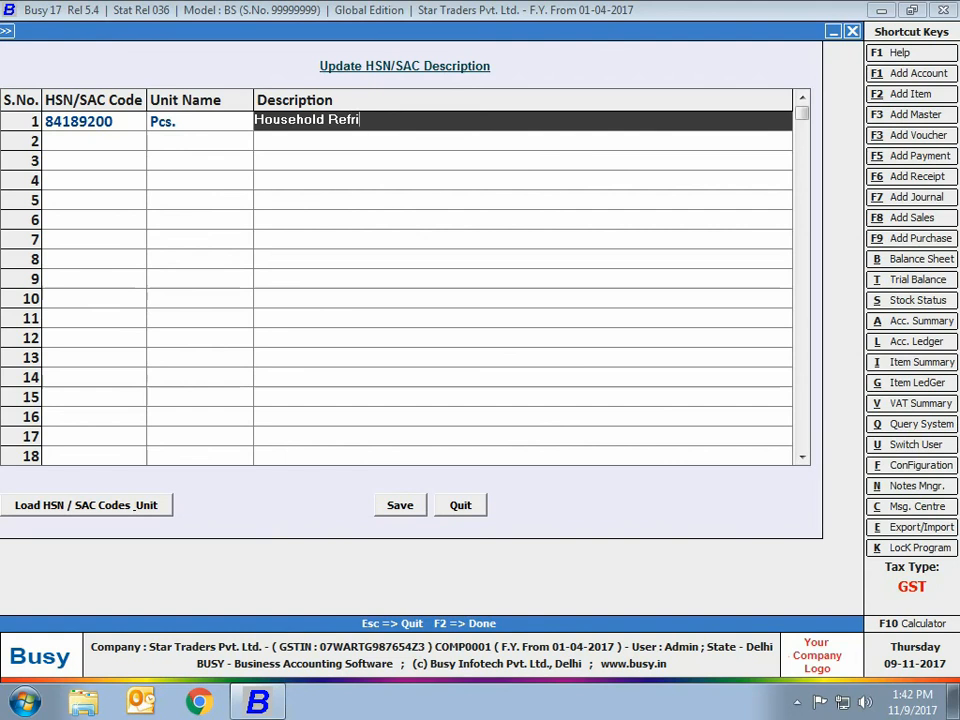
type("gerators")
left_click(391, 507)
left_click(530, 392)
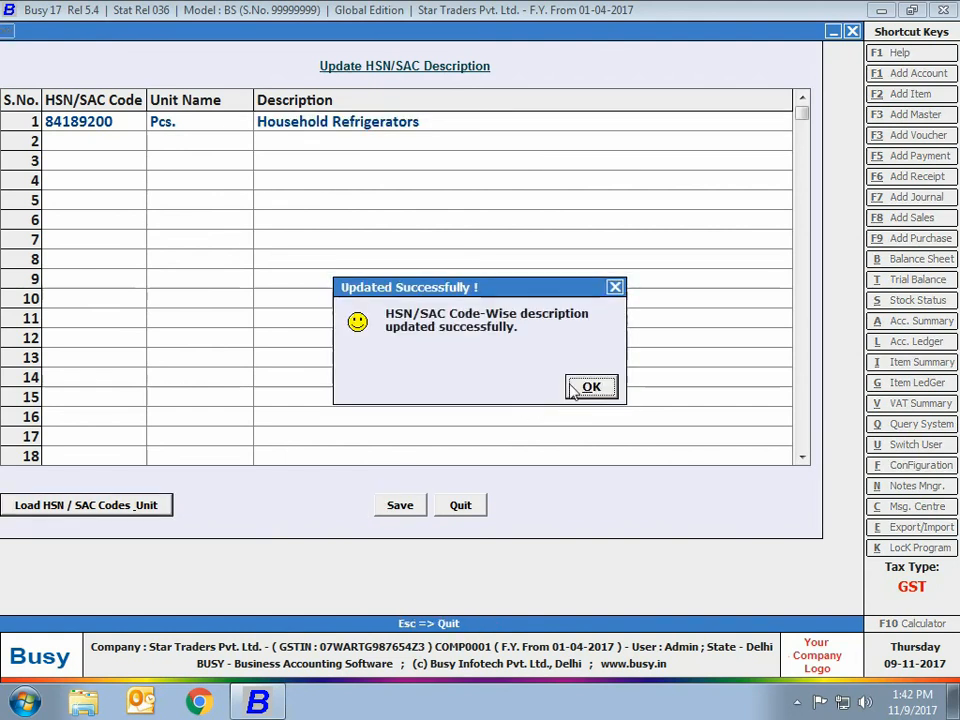
left_click(589, 388)
key("Escape")
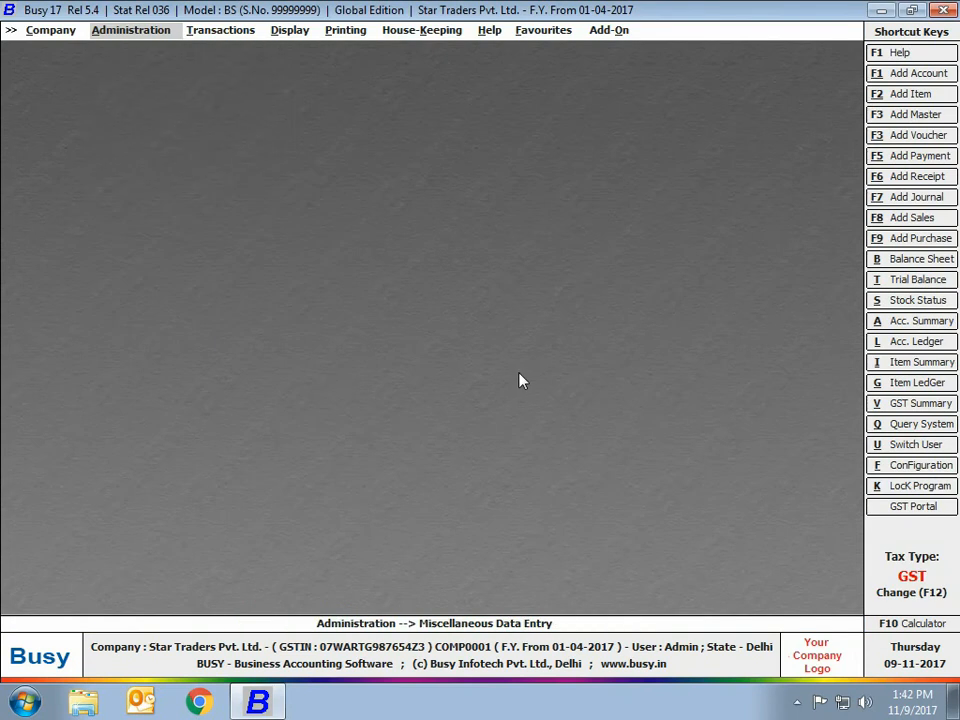